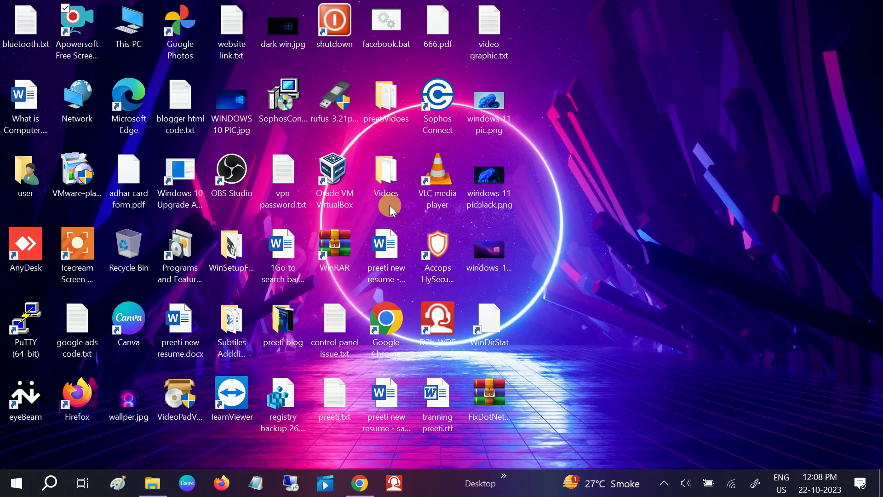
# Launch Oracle VM VirtualBox, find and open Hyper-V Manager by searching for "hyper", and minimize the Hyper-V Manager window
pyautogui.doubleClick(348, 196)
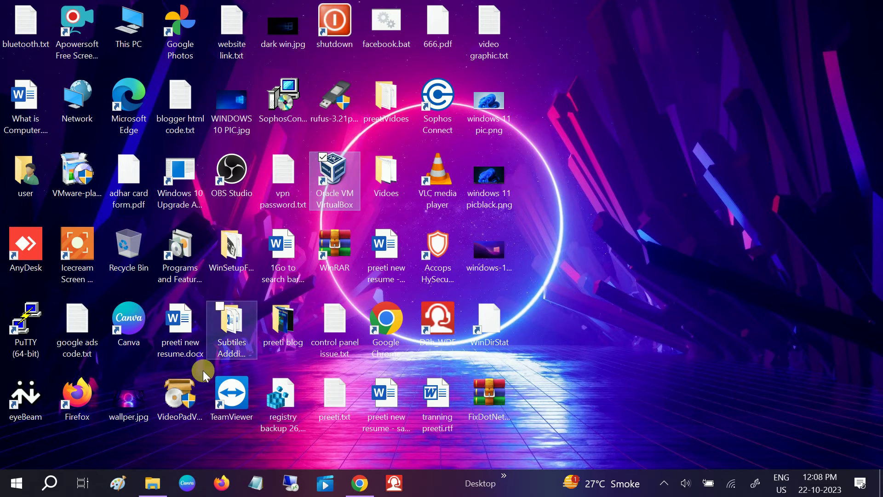
pyautogui.click(54, 484)
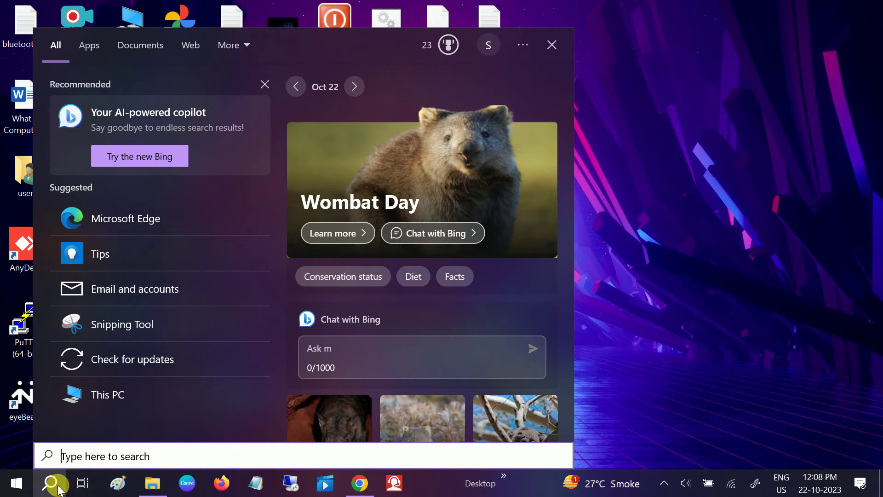
pyautogui.write('hp')
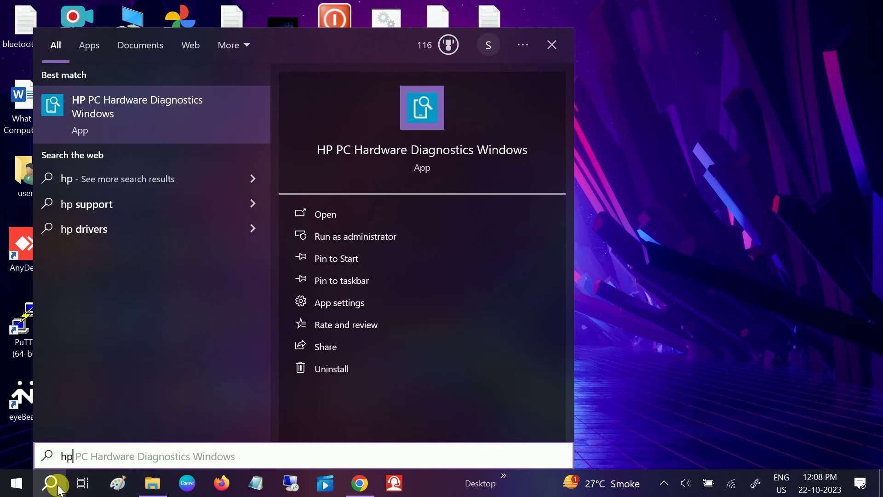
pyautogui.press('BackSpace')
pyautogui.press('BackSpace')
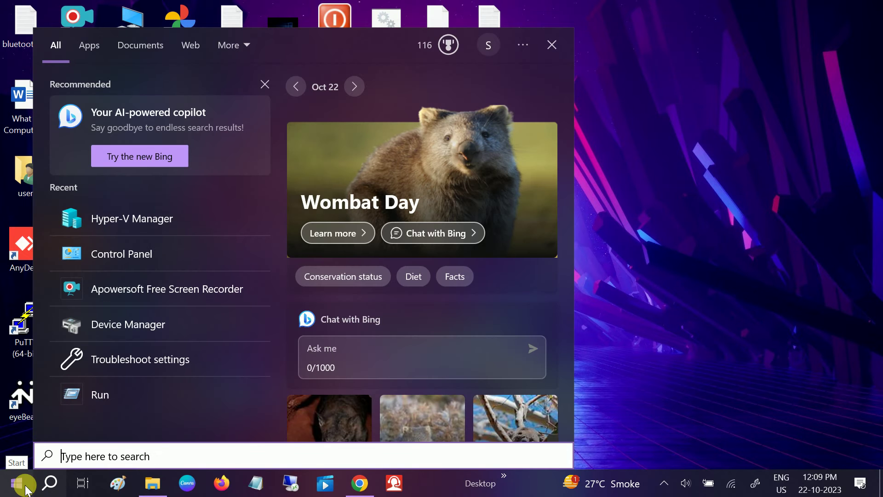
pyautogui.write('hpy')
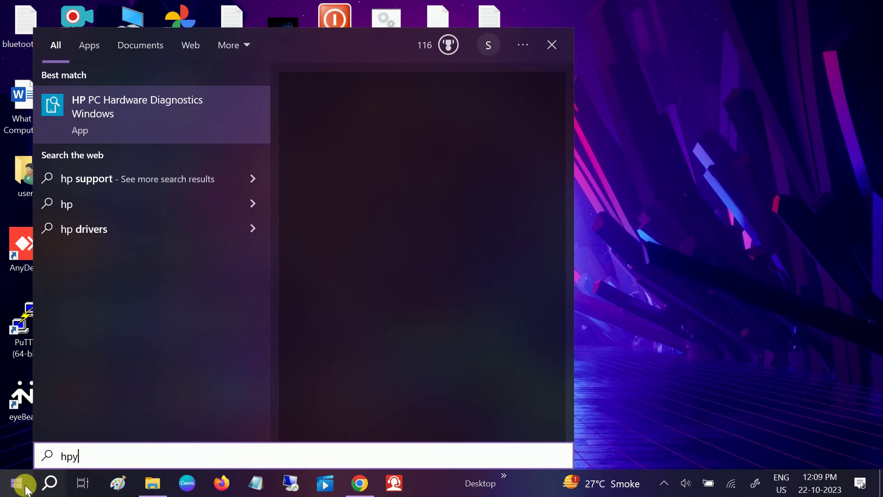
pyautogui.press('BackSpace')
pyautogui.press('BackSpace')
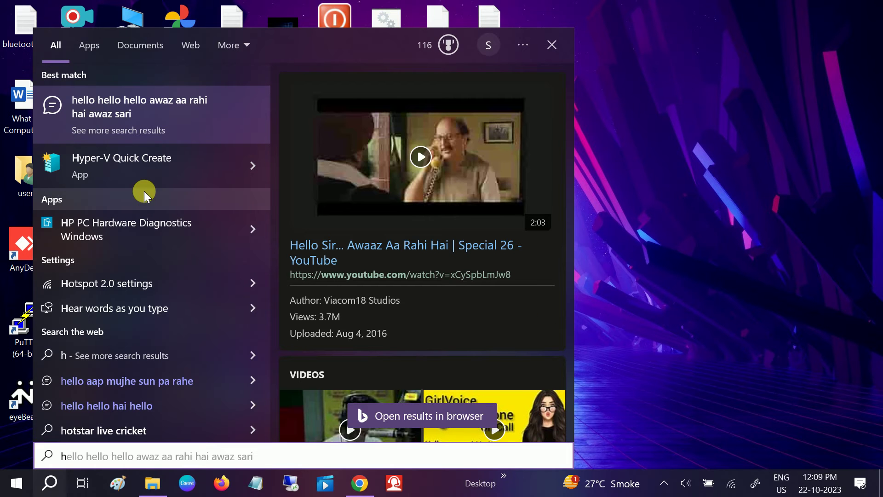
pyautogui.write('ype')
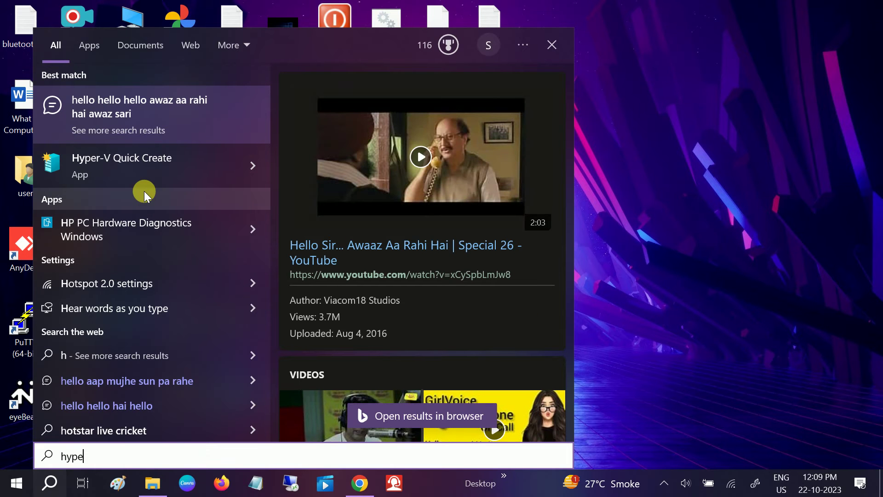
pyautogui.write('r')
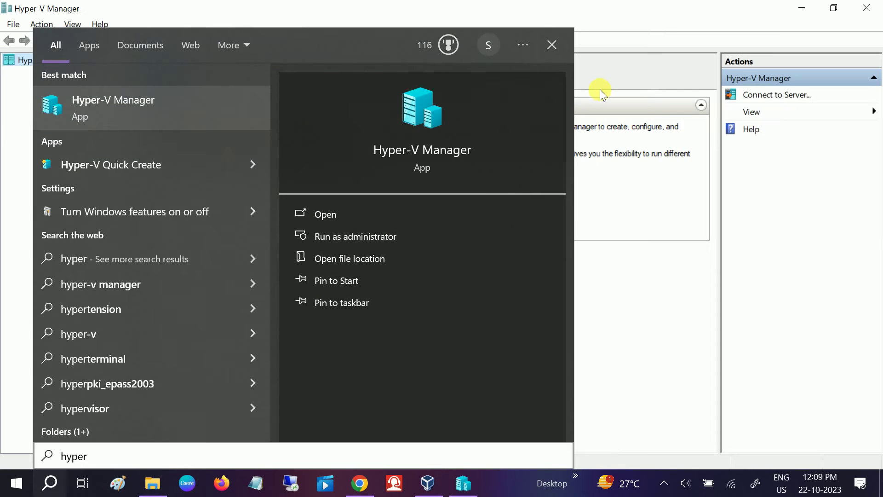
pyautogui.click(600, 89)
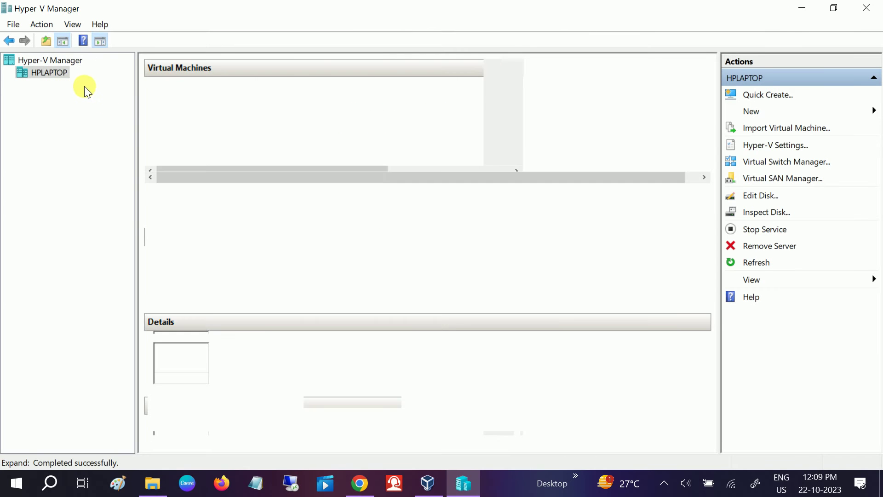
pyautogui.click(801, 12)
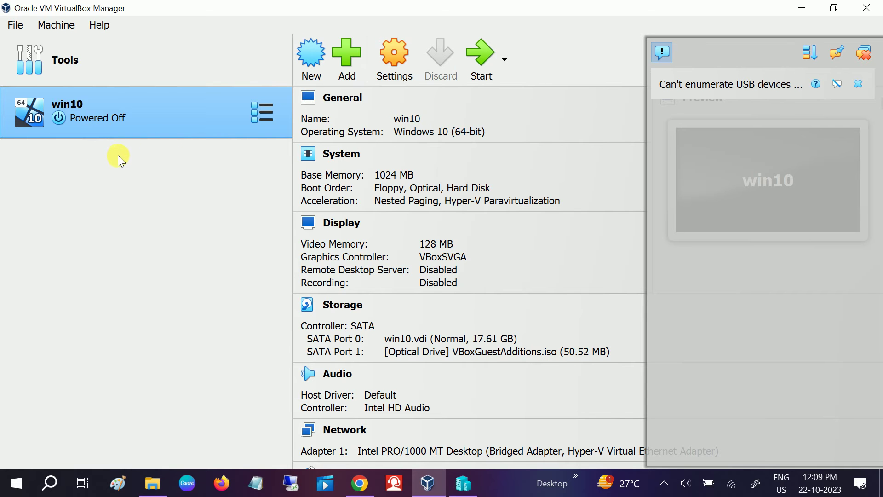
# Switch to File Explorer and open the Program Files folder on Local Disk (C:)
pyautogui.click(152, 481)
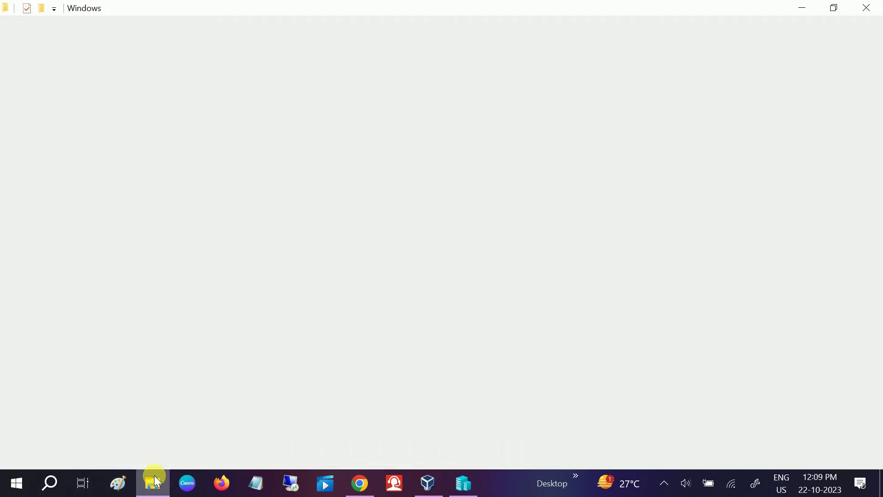
pyautogui.click(49, 170)
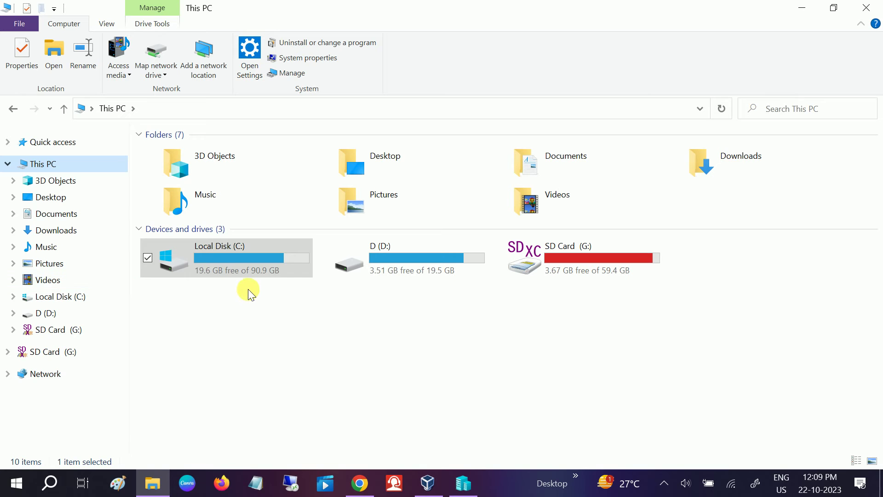
pyautogui.doubleClick(229, 259)
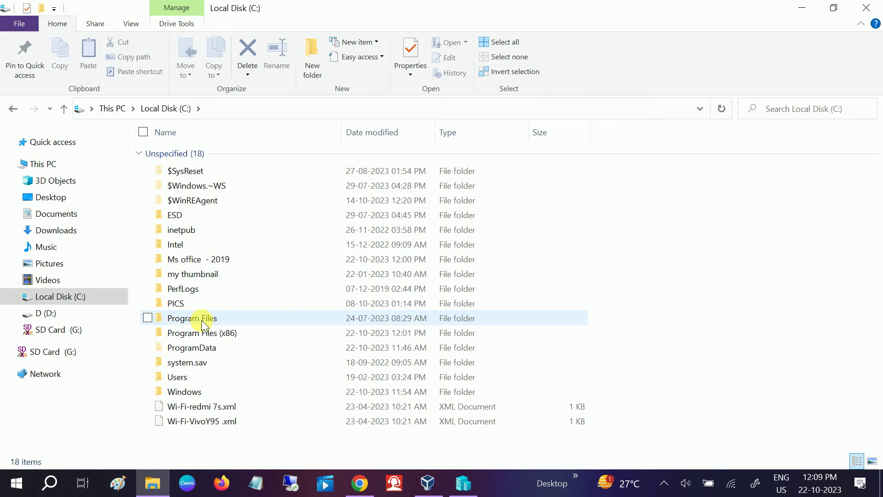
pyautogui.doubleClick(215, 323)
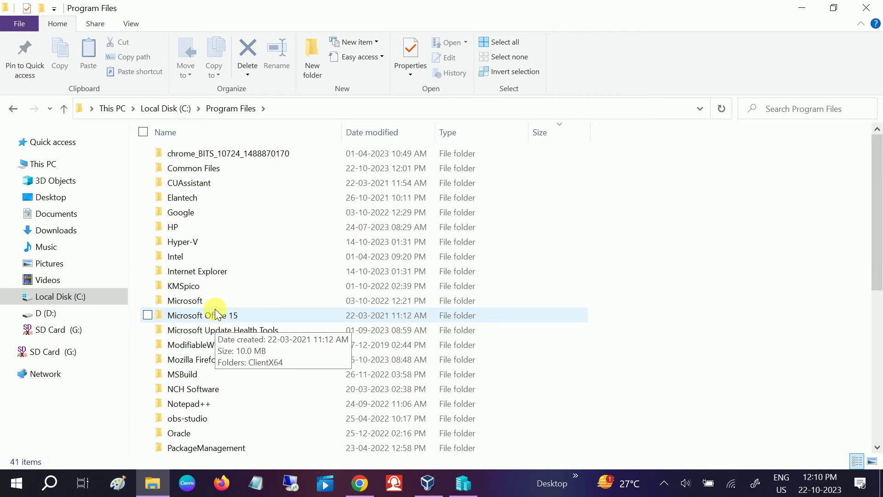
# Find the Hyper-V folder in Program Files, check its size in its properties, and close the dialog
pyautogui.scroll(-3, 216, 314)
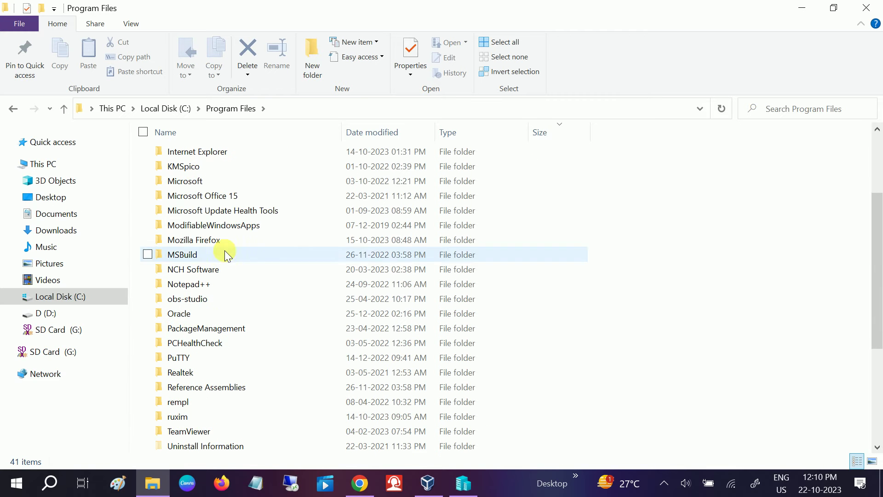
pyautogui.scroll(-4, 207, 341)
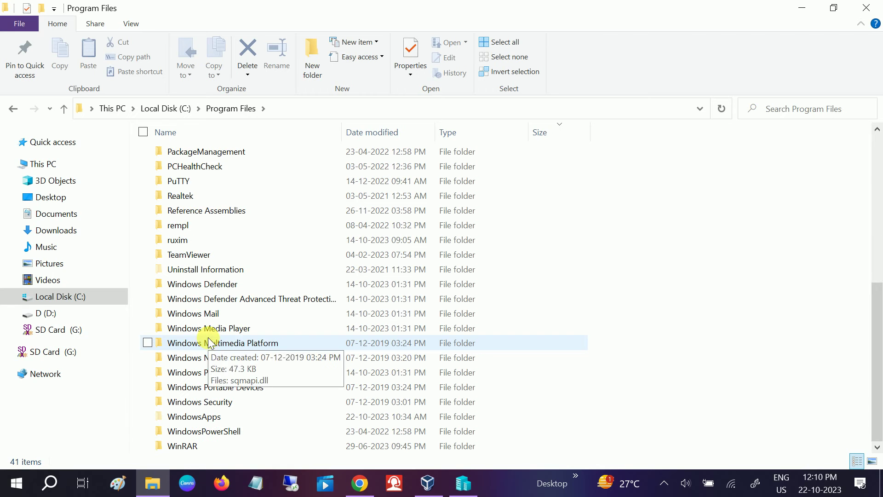
pyautogui.scroll(7, 208, 345)
pyautogui.click(197, 286)
pyautogui.click(189, 244)
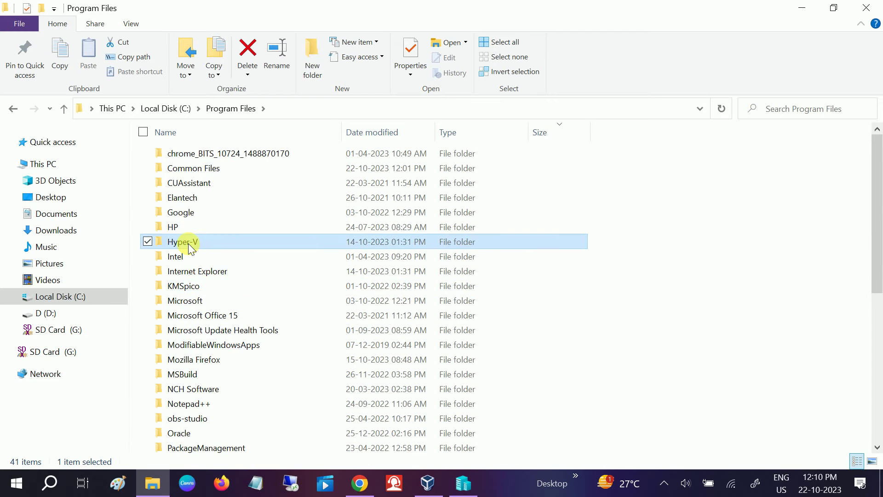
pyautogui.rightClick(190, 242)
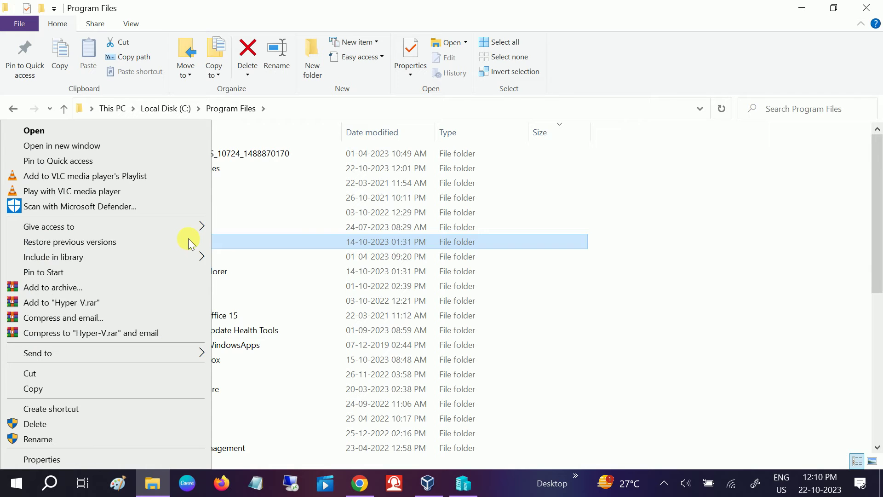
pyautogui.click(51, 460)
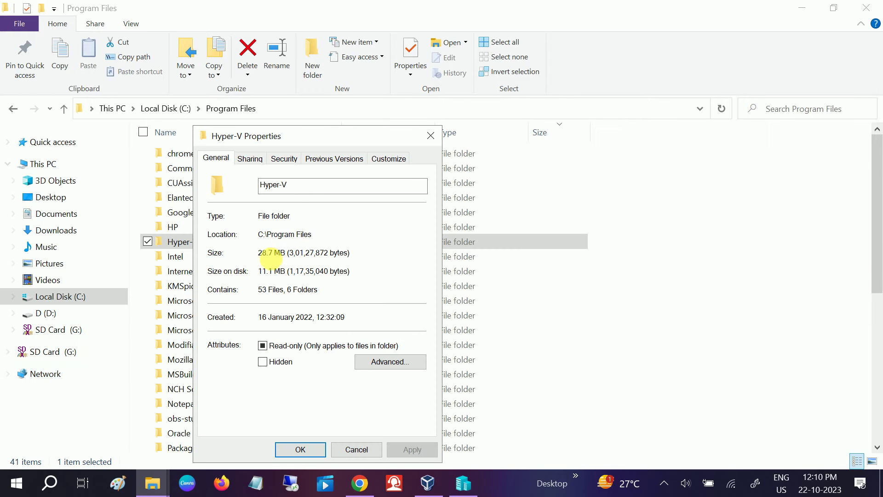
pyautogui.moveTo(361, 134); pyautogui.dragTo(504, 131)
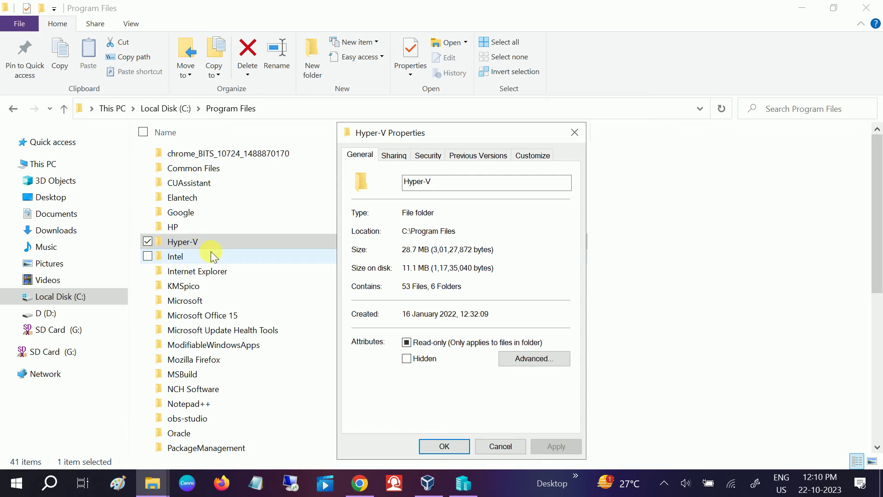
pyautogui.click(576, 133)
# Switch to Oracle VM VirtualBox, dismiss the USB devices notification, and review the win10 machine's details
pyautogui.click(425, 482)
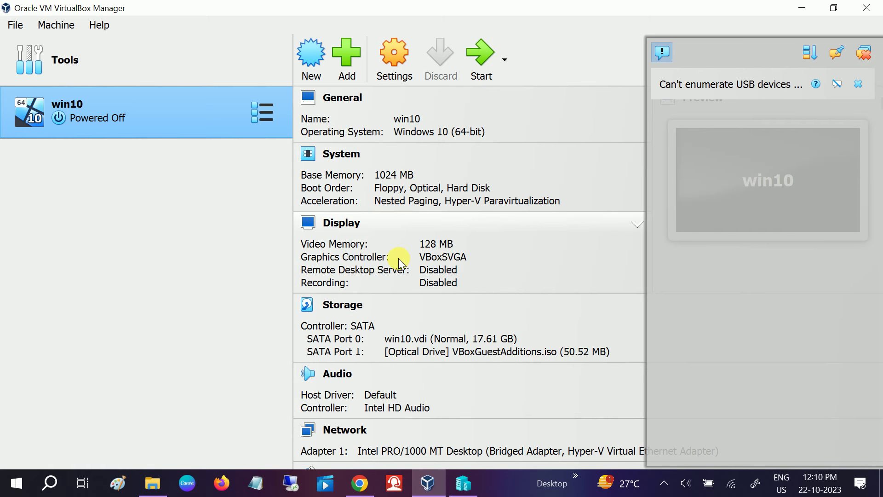
pyautogui.scroll(-3, 398, 258)
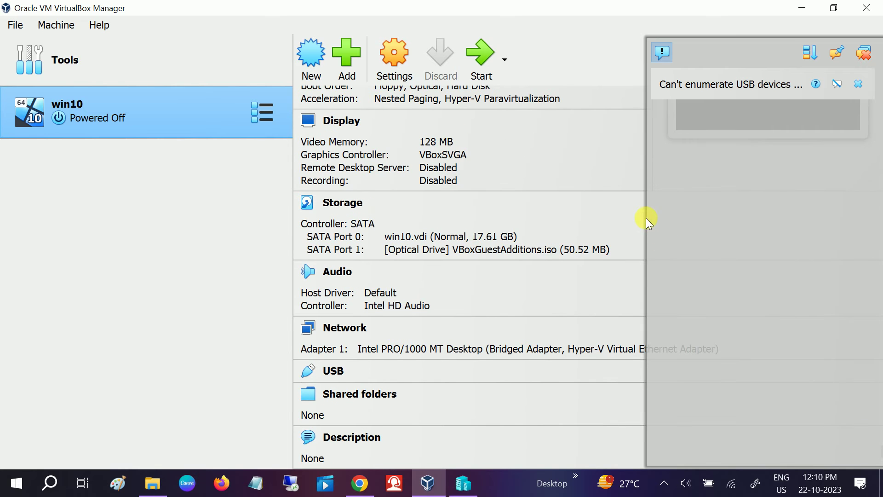
pyautogui.click(858, 84)
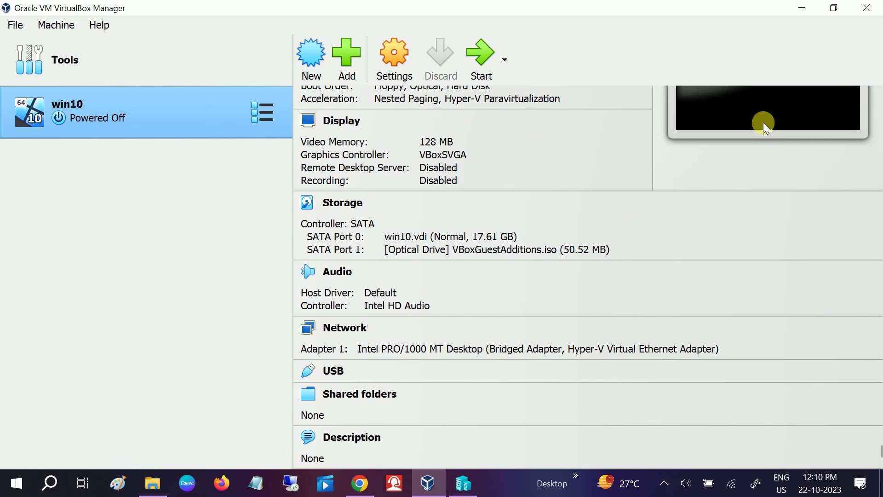
pyautogui.scroll(3, 517, 215)
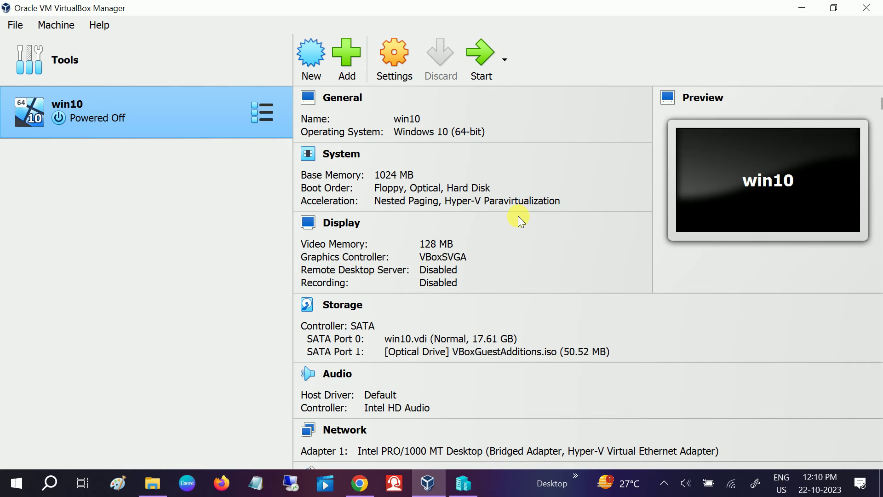
pyautogui.scroll(-3, 518, 216)
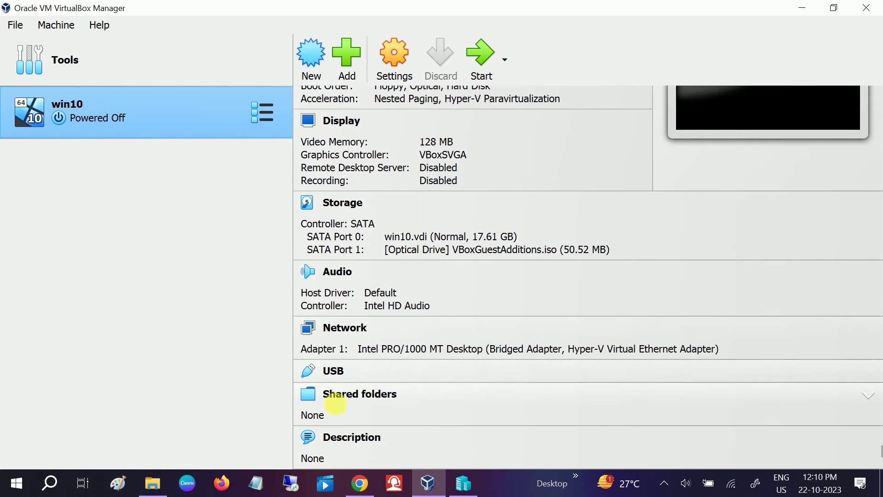
# Browse the Program Files folder in File Explorer and minimize the Oracle VM VirtualBox window
pyautogui.click(156, 490)
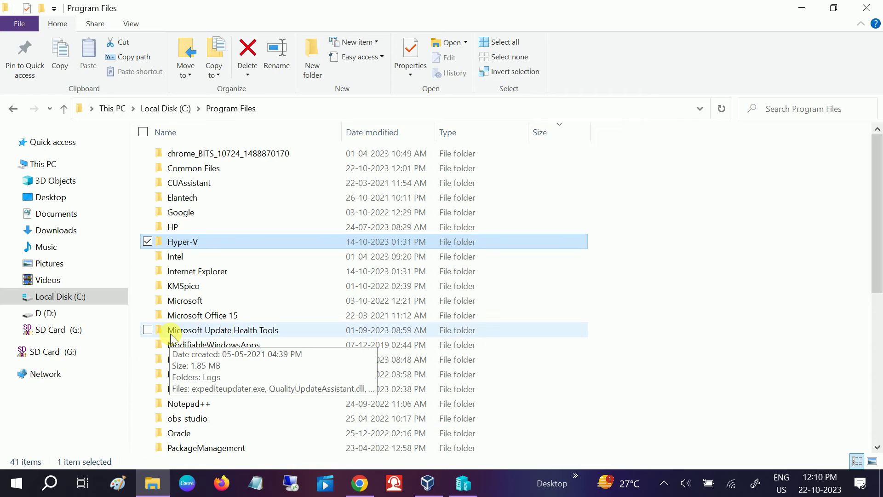
pyautogui.scroll(-5, 239, 270)
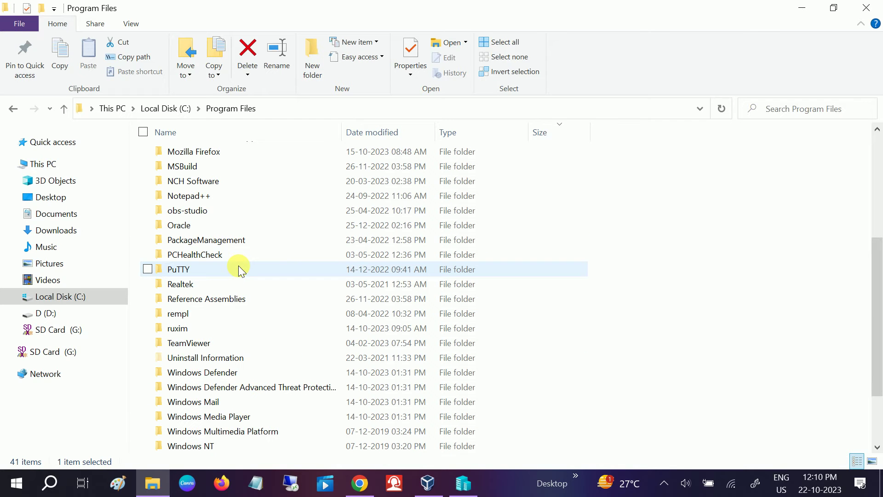
pyautogui.click(428, 483)
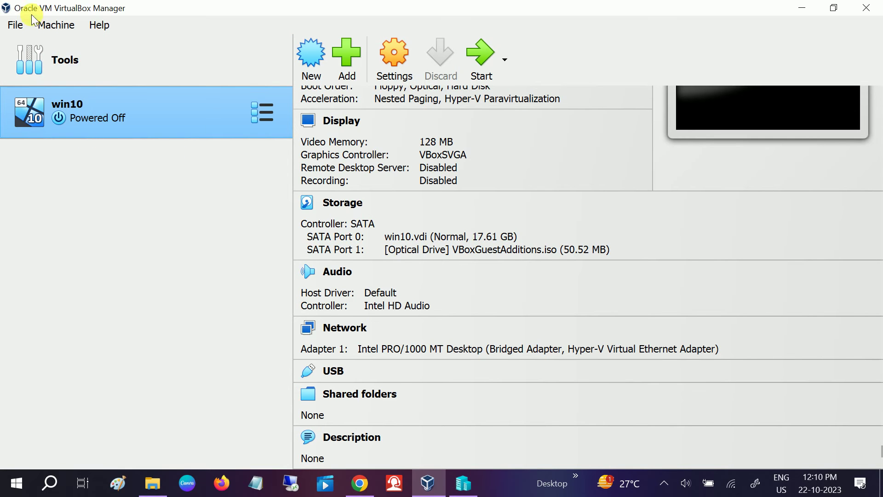
pyautogui.click(802, 8)
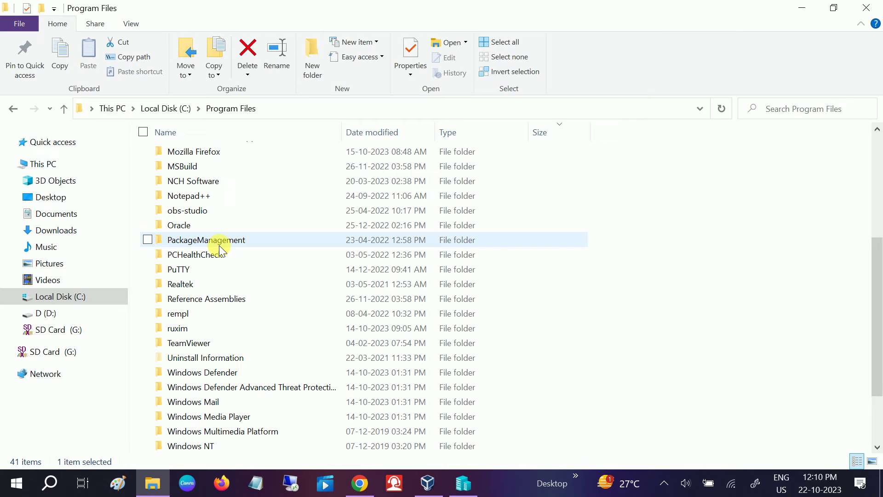
# Open the VirtualBox folder inside Program Files' Oracle folder and look through its files
pyautogui.write('or')
pyautogui.press('o')
pyautogui.press('o')
pyautogui.press('o')
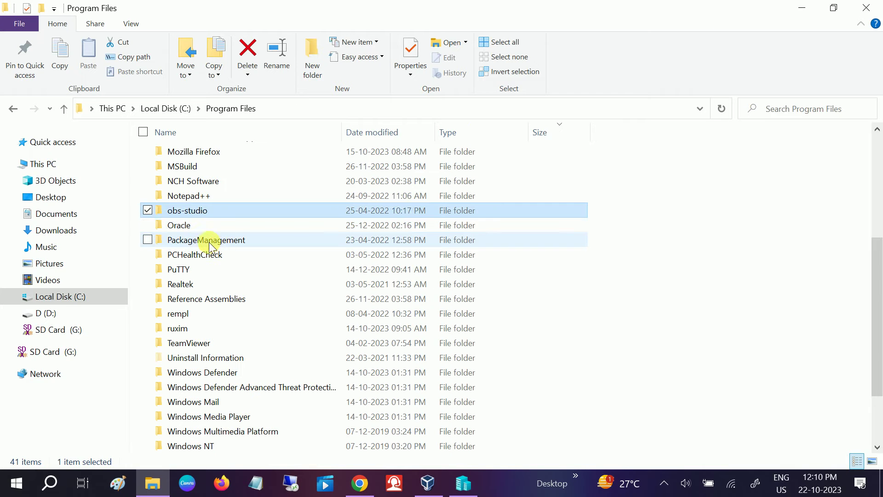
pyautogui.click(177, 225)
pyautogui.doubleClick(185, 226)
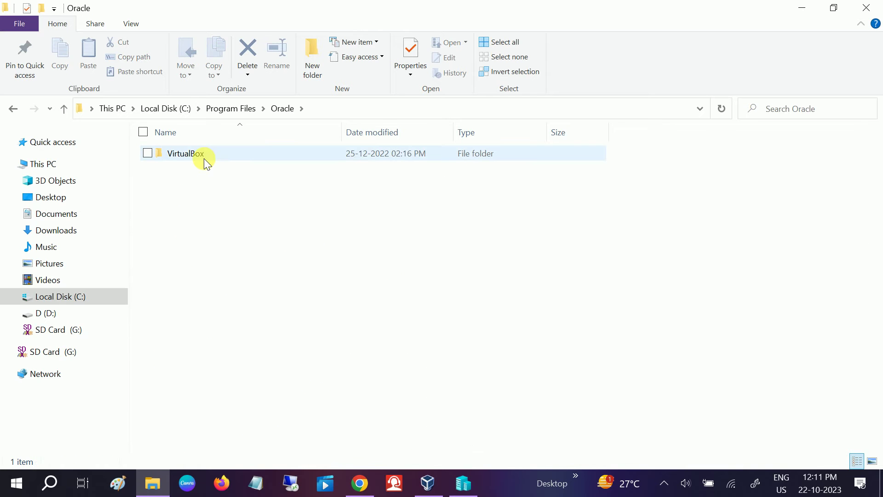
pyautogui.doubleClick(204, 159)
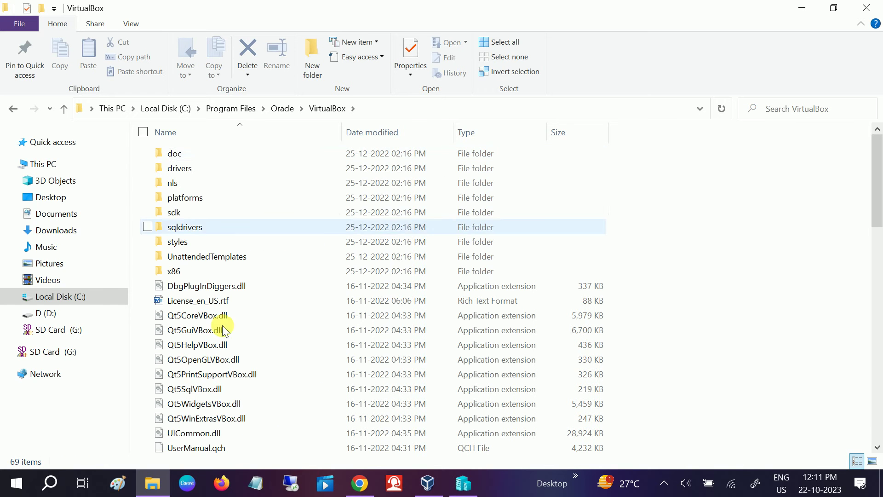
pyautogui.scroll(-6, 222, 367)
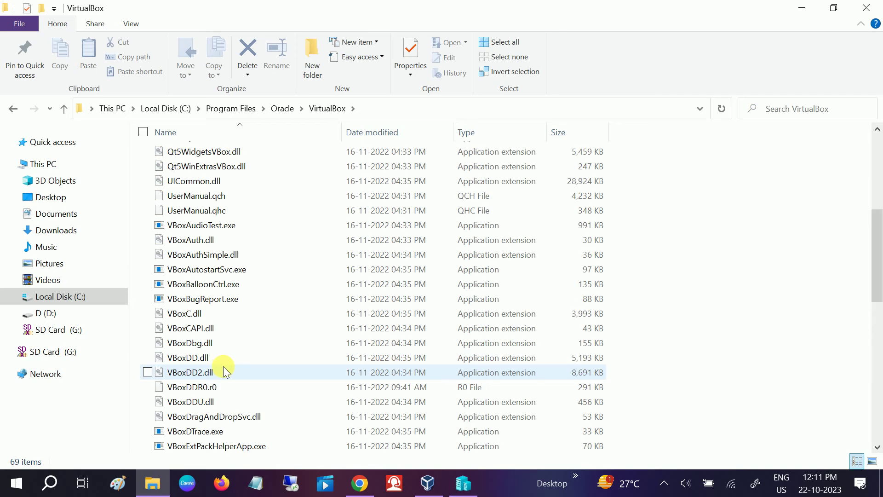
pyautogui.scroll(-6, 227, 363)
pyautogui.scroll(-4, 236, 343)
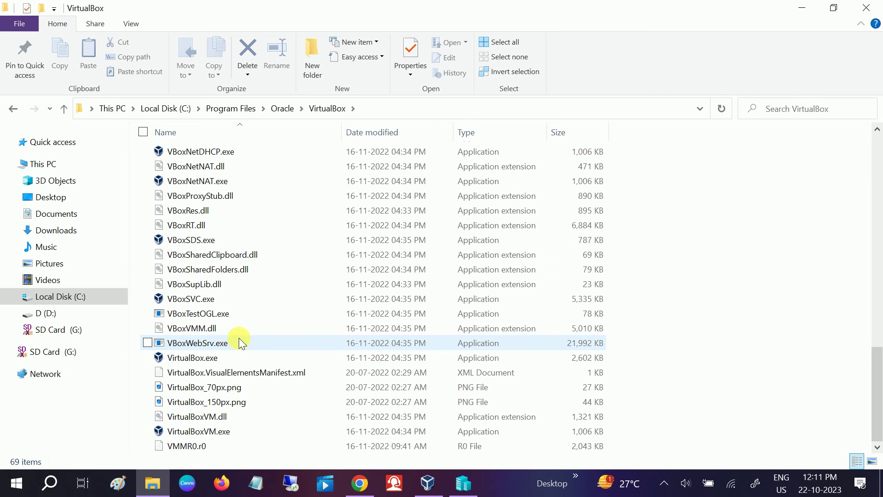
pyautogui.scroll(9, 239, 343)
pyautogui.scroll(3, 239, 343)
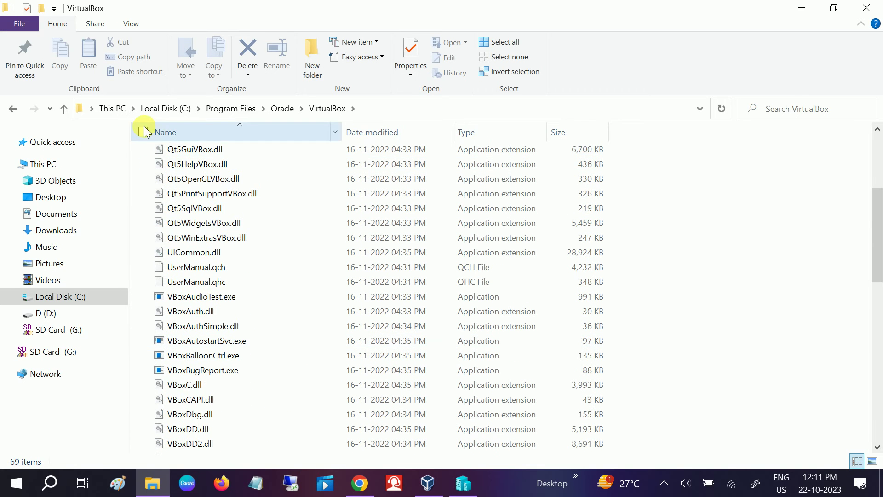
# Return to the Oracle folder, check the VirtualBox folder's size in its properties, and close the dialog
pyautogui.click(65, 109)
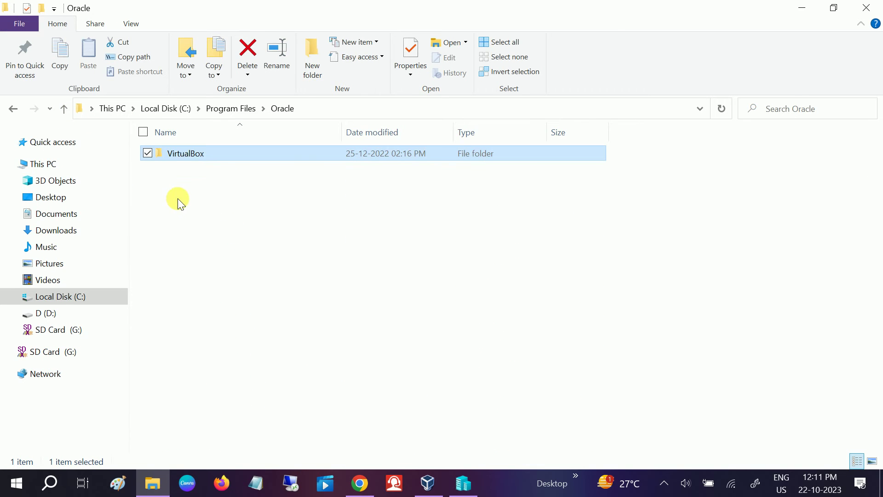
pyautogui.rightClick(199, 155)
pyautogui.click(72, 457)
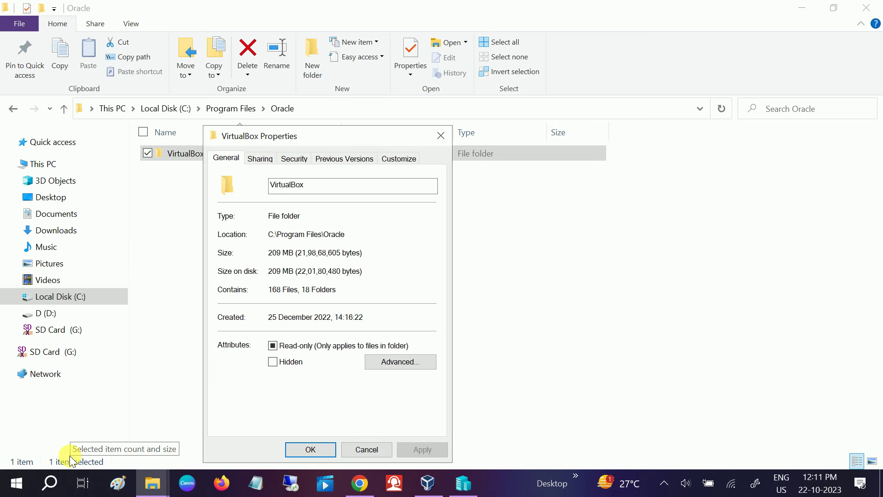
pyautogui.click(440, 136)
# Check the combined size of everything inside the VirtualBox folder in the properties, close the dialog, and clear the selection
pyautogui.doubleClick(227, 156)
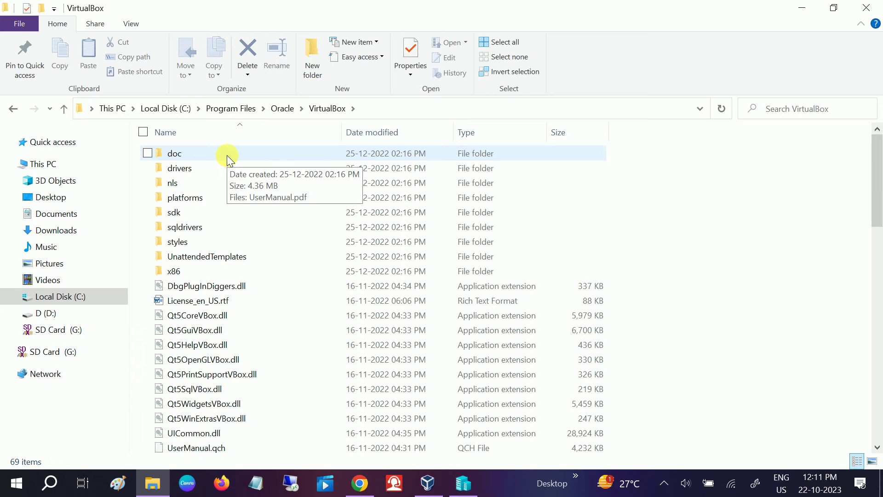
pyautogui.hotkey('ctrl', 'a')
pyautogui.rightClick(233, 211)
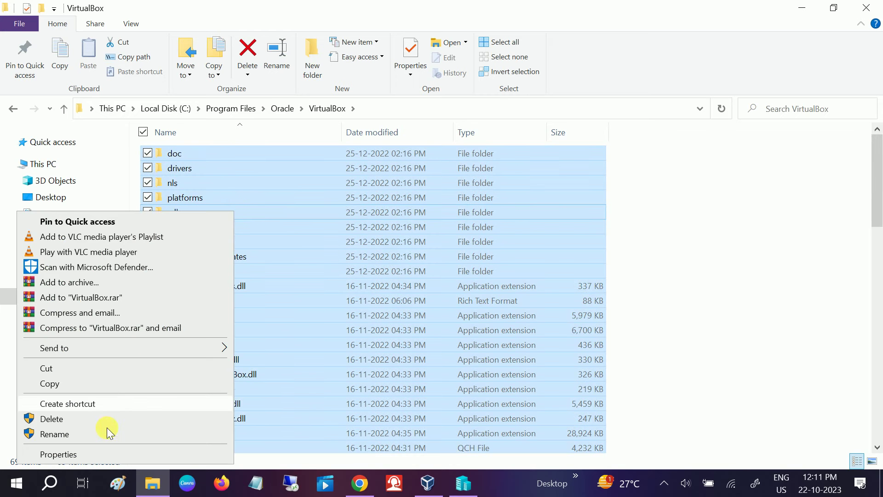
pyautogui.click(85, 454)
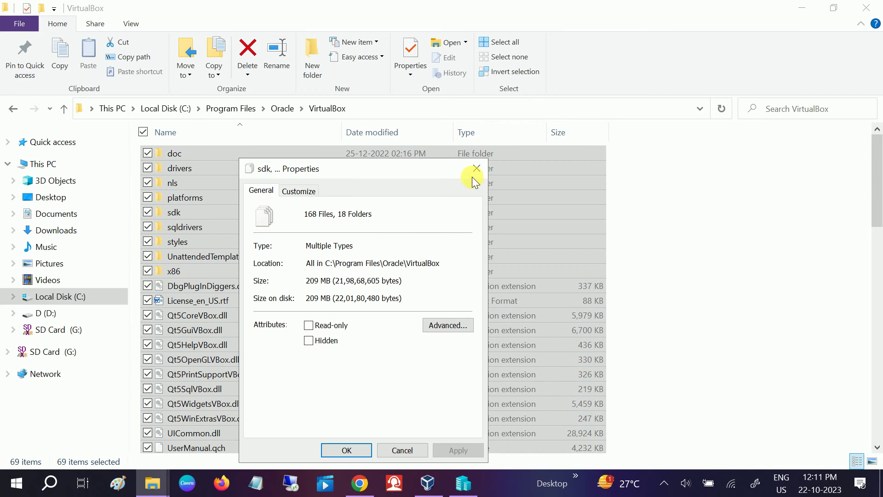
pyautogui.click(476, 168)
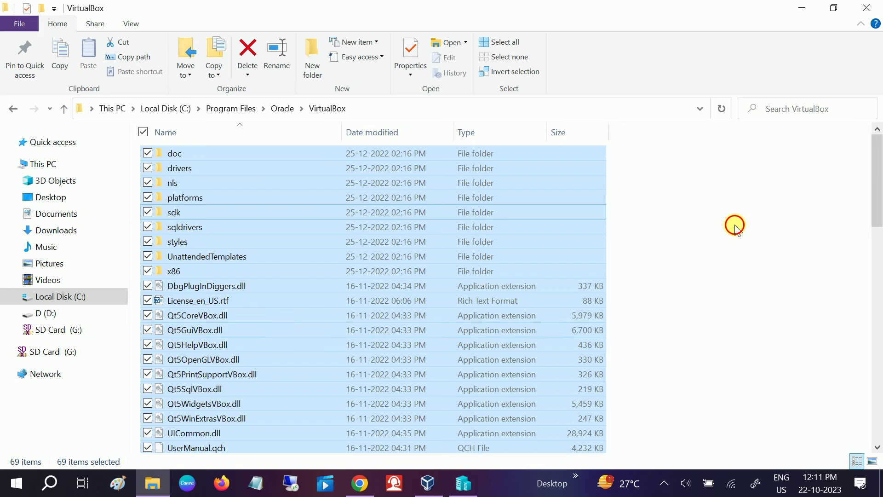
pyautogui.click(734, 226)
# Look through the full file list of the VirtualBox program folder down to its last entry
pyautogui.scroll(-3, 307, 350)
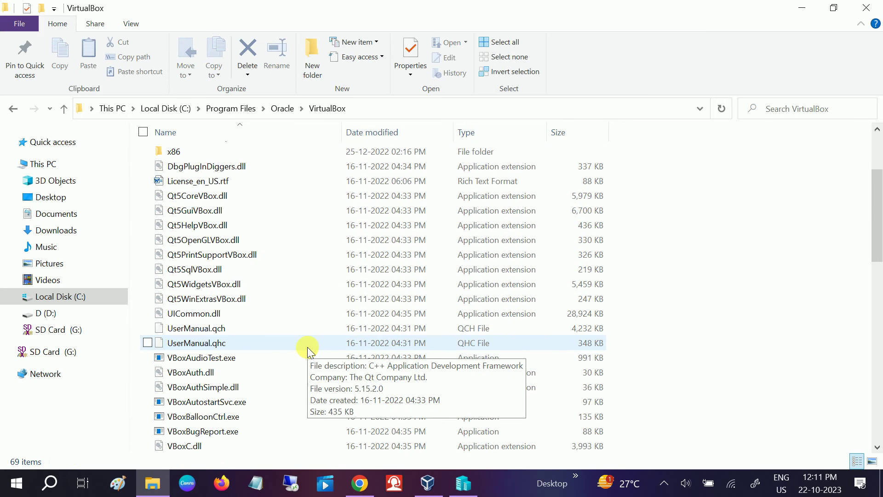
pyautogui.scroll(-6, 308, 350)
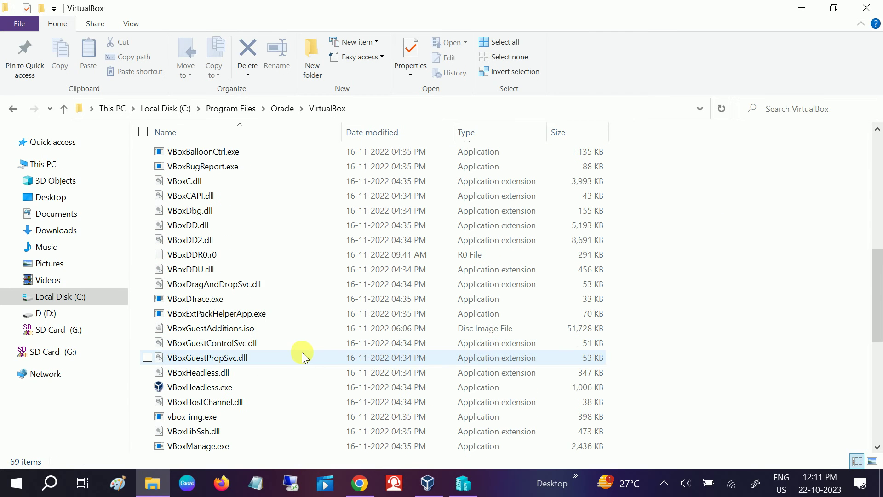
pyautogui.scroll(-4, 303, 354)
pyautogui.scroll(-3, 303, 358)
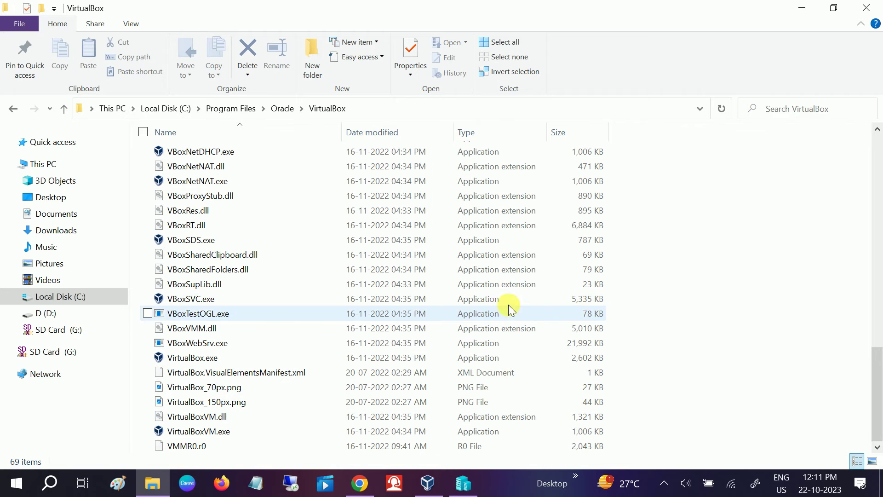
# Open the Storage page in Windows Settings, review the space usage categories for Local Disk (C:), and minimize Settings
pyautogui.click(15, 488)
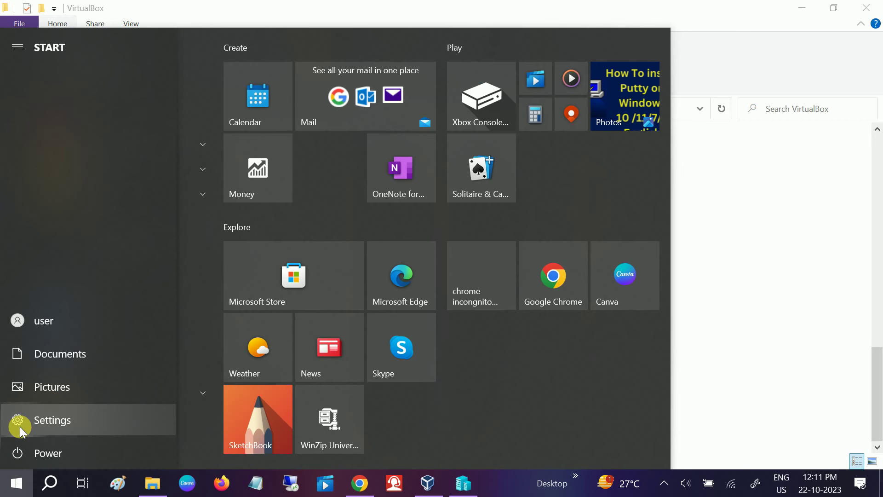
pyautogui.click(39, 430)
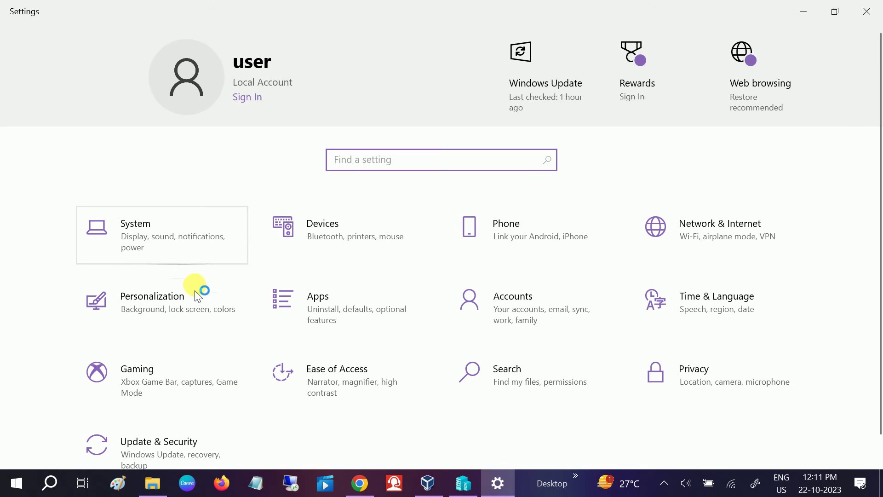
pyautogui.click(154, 239)
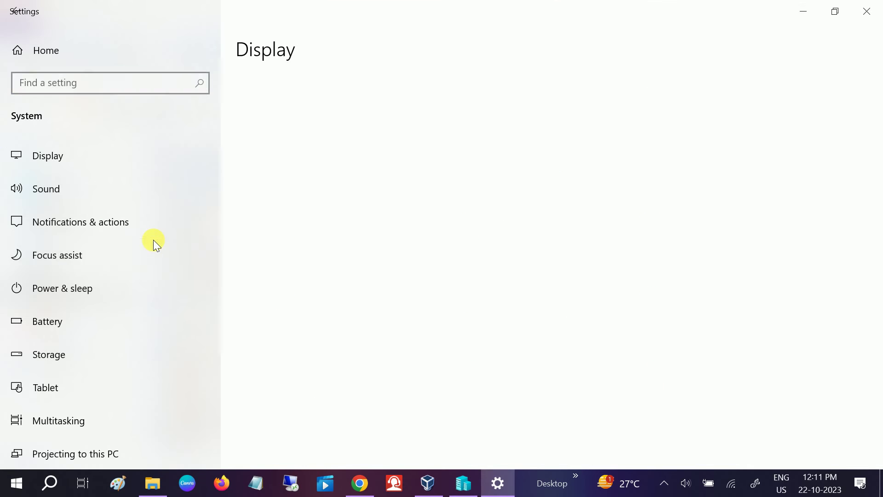
pyautogui.click(61, 358)
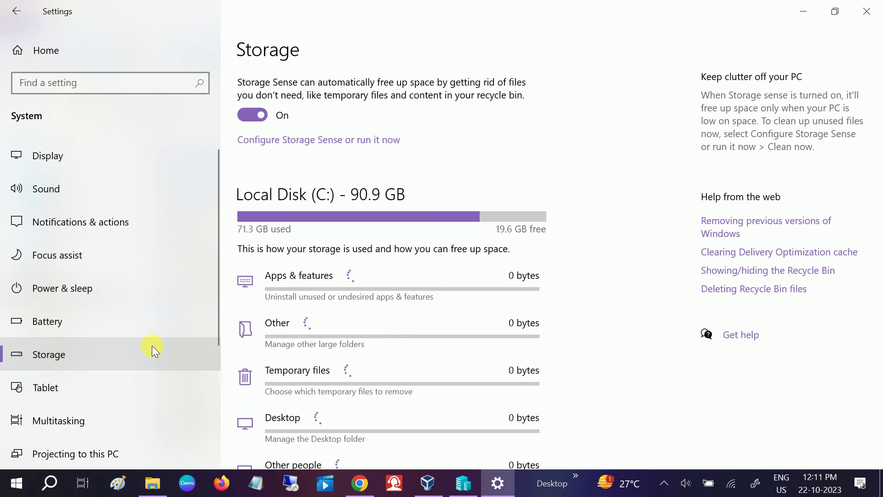
pyautogui.scroll(-5, 389, 323)
pyautogui.click(294, 301)
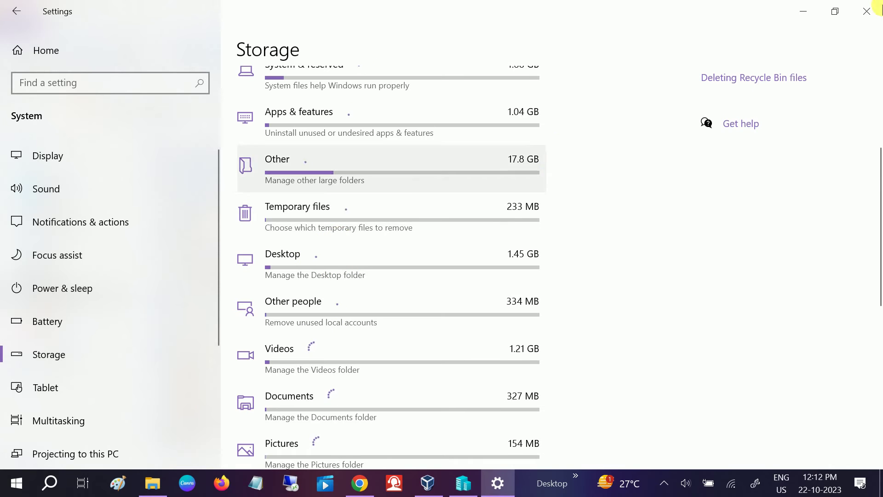
pyautogui.click(803, 11)
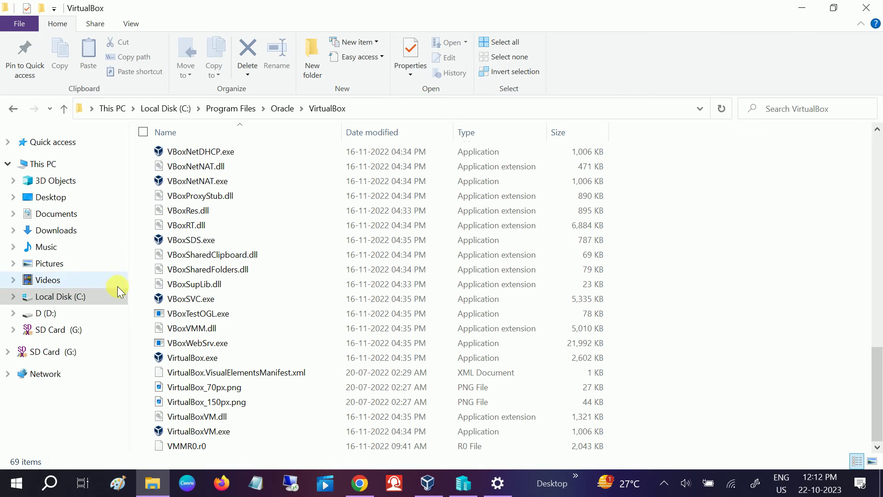
# Review the win10 machine's storage details in Oracle VM VirtualBox, minimize it, and look over the VirtualBox program folder's contents again
pyautogui.scroll(8, 288, 305)
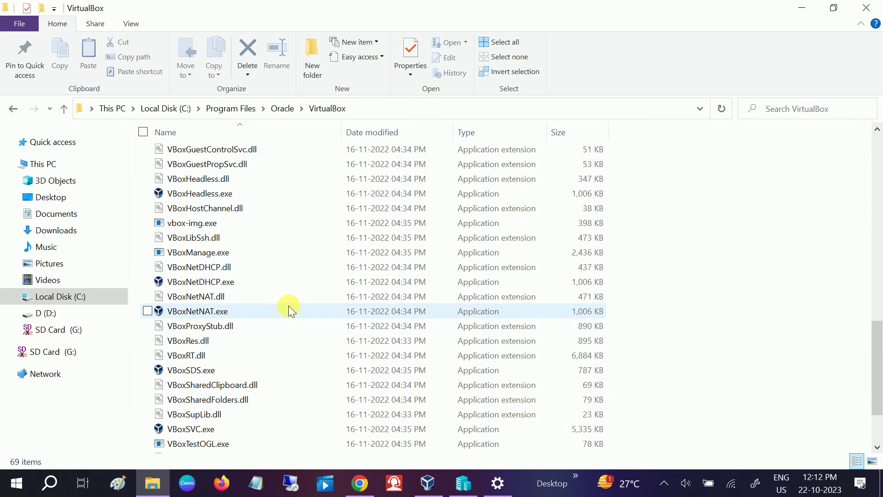
pyautogui.click(432, 482)
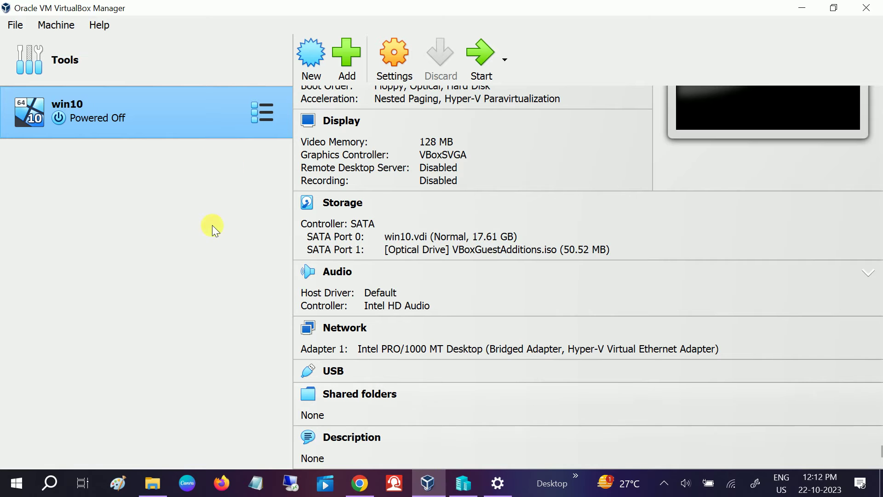
pyautogui.click(799, 10)
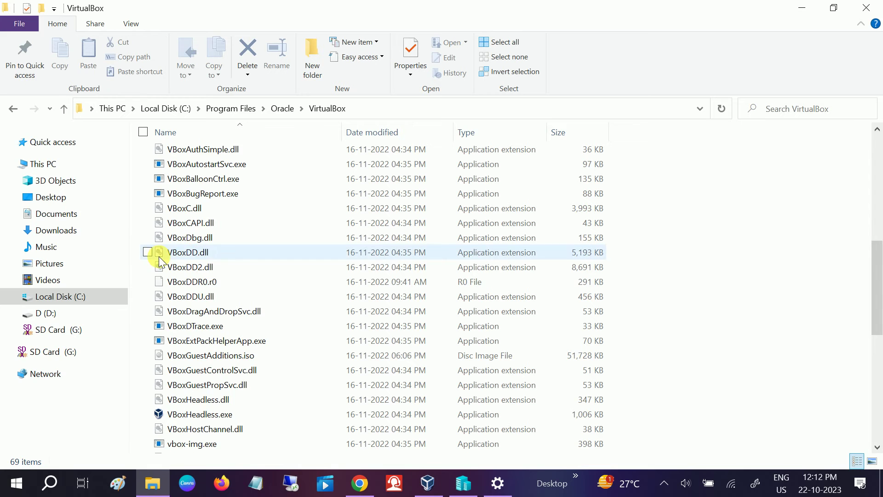
pyautogui.scroll(5, 254, 271)
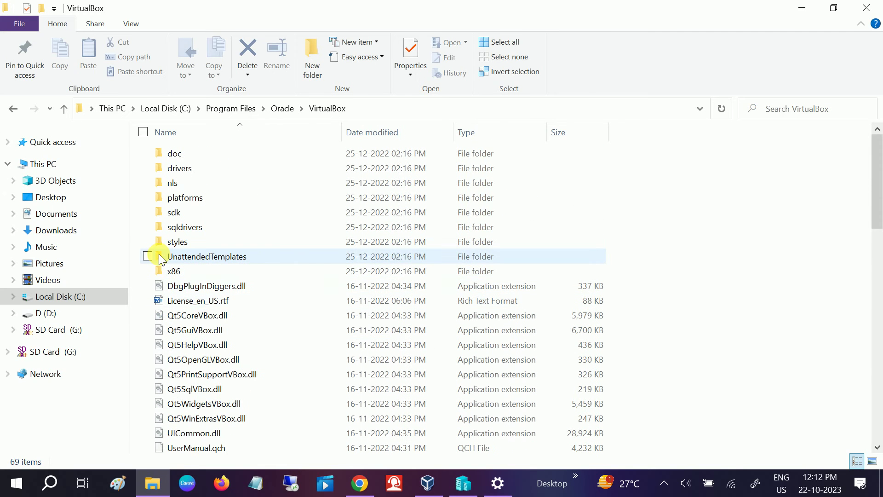
# Switch back to the Storage settings and open the Other category of Local Disk (C:) to examine its largest folders
pyautogui.click(498, 482)
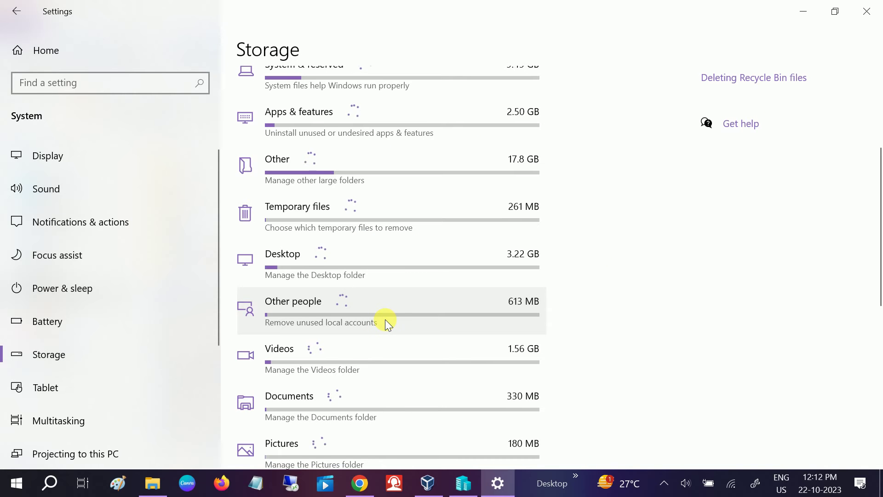
pyautogui.scroll(2, 385, 319)
pyautogui.scroll(1, 384, 318)
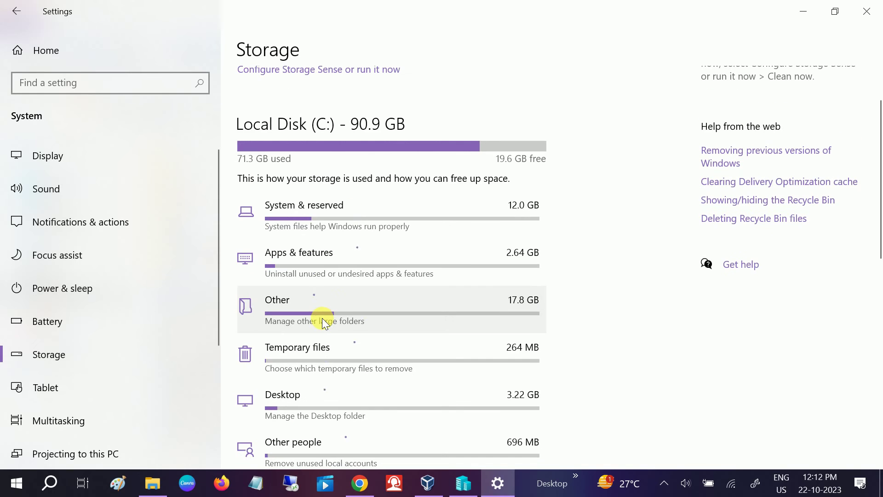
pyautogui.click(323, 318)
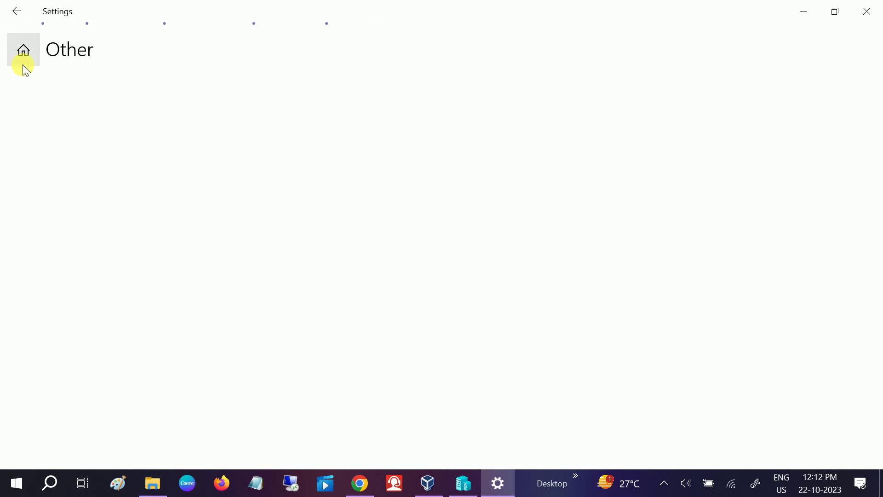
pyautogui.hotkey('alt', 'Left')
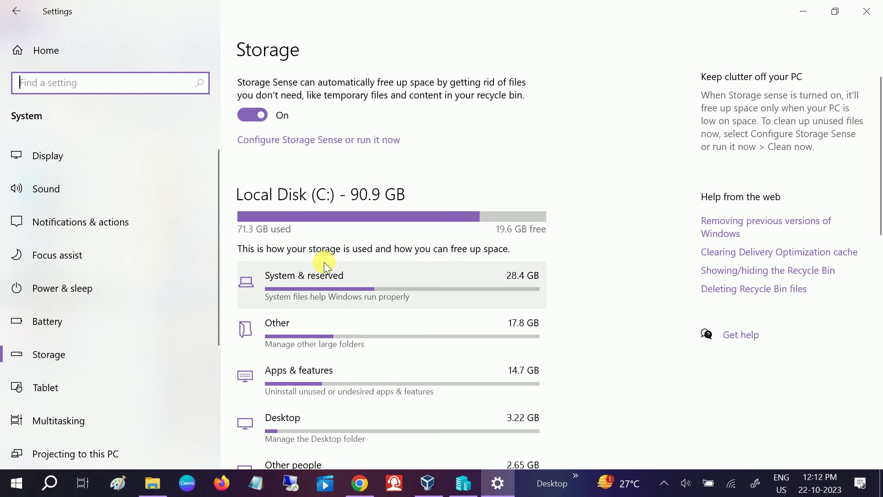
pyautogui.click(321, 330)
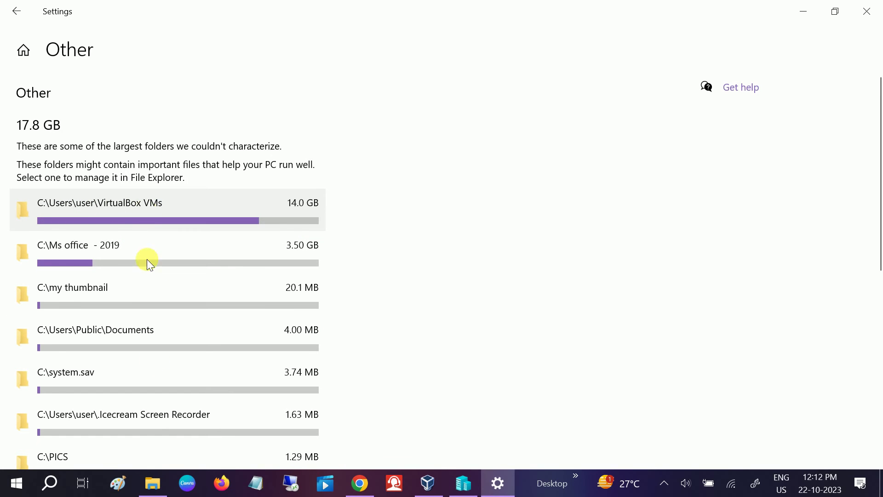
# Switch to File Explorer and open the C:\Users\user folder
pyautogui.click(155, 486)
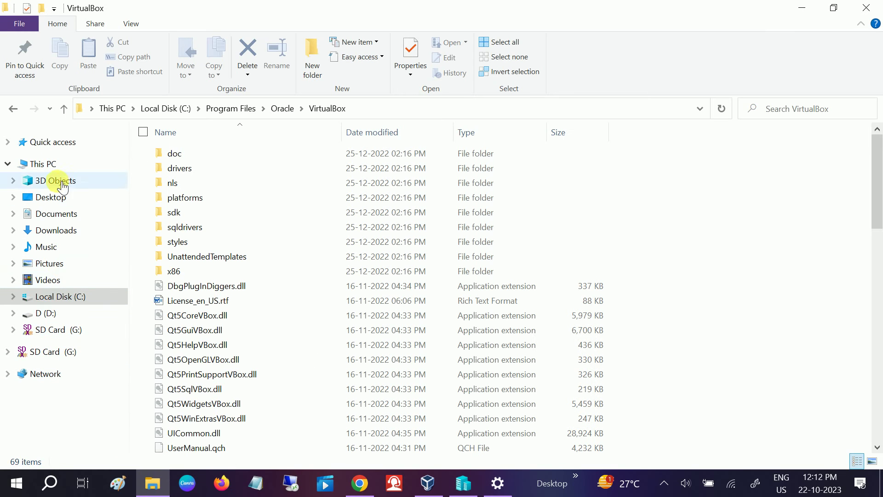
pyautogui.click(43, 164)
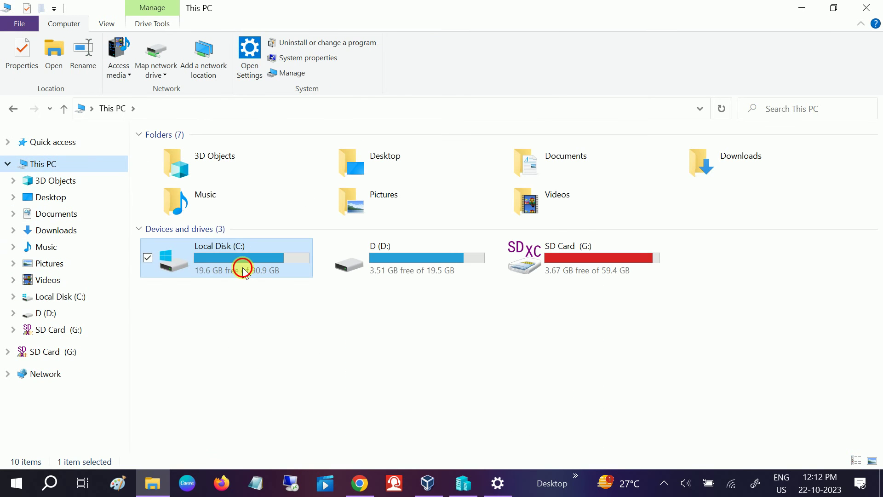
pyautogui.doubleClick(246, 272)
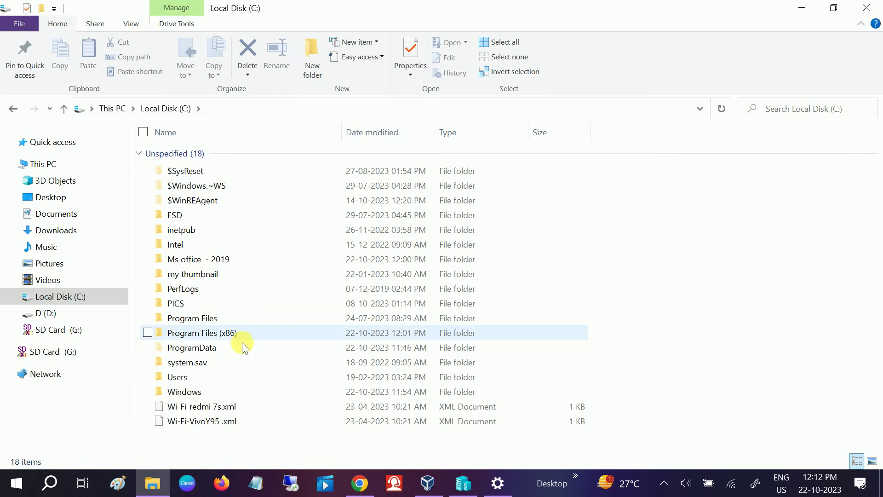
pyautogui.doubleClick(204, 381)
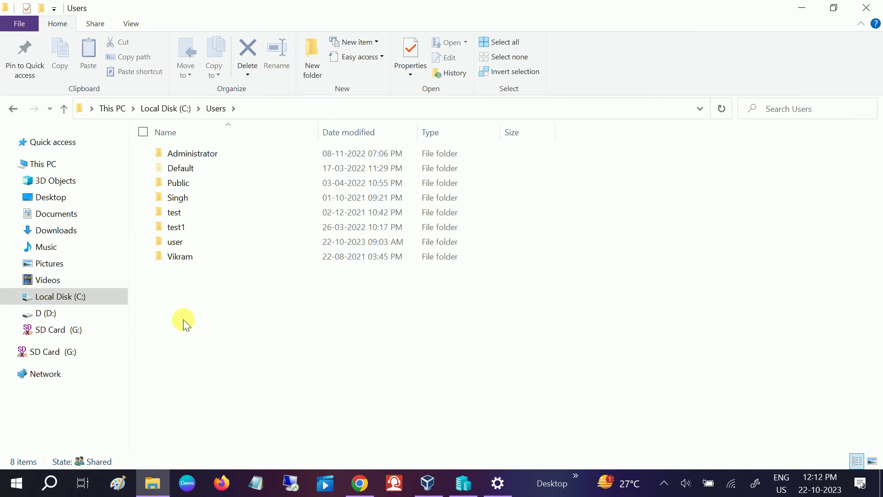
pyautogui.click(183, 243)
pyautogui.doubleClick(186, 245)
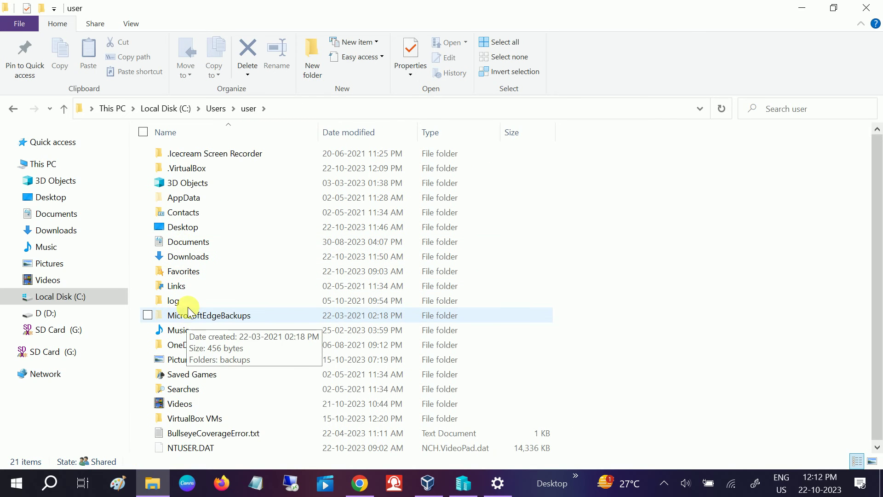
# Check the size of the .VirtualBox folder in its properties and close the dialog
pyautogui.click(208, 172)
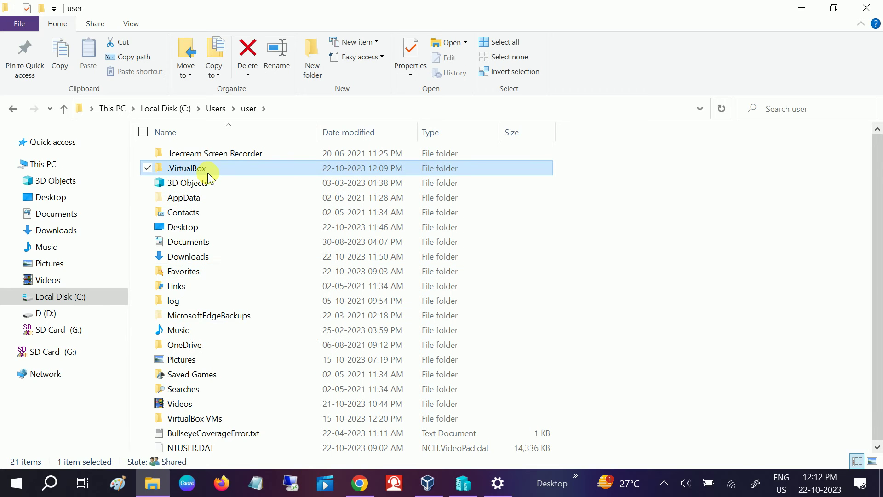
pyautogui.rightClick(207, 173)
pyautogui.click(57, 459)
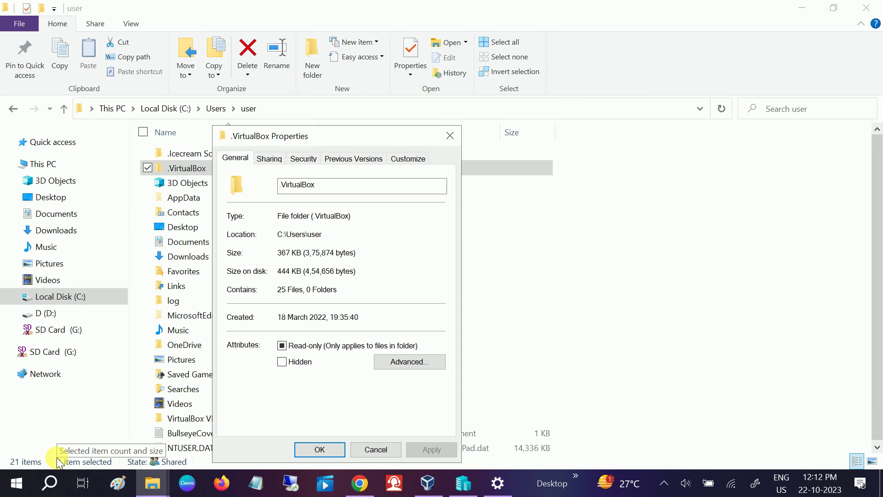
pyautogui.click(456, 142)
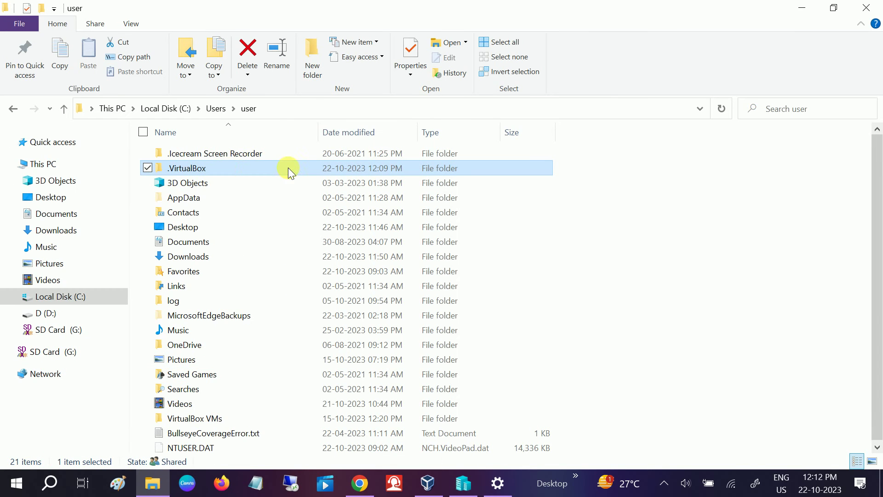
# Open the .VirtualBox folder, look through its files, and switch back to the Other storage list in Settings
pyautogui.doubleClick(224, 168)
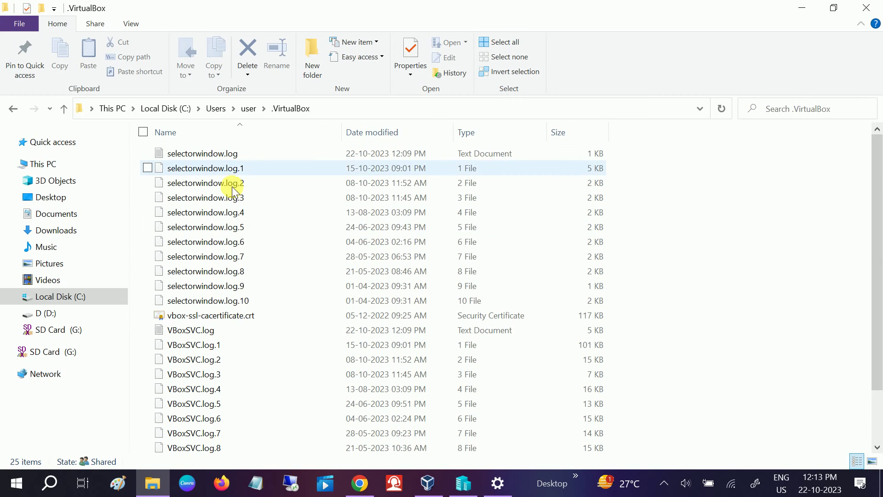
pyautogui.scroll(-1, 248, 250)
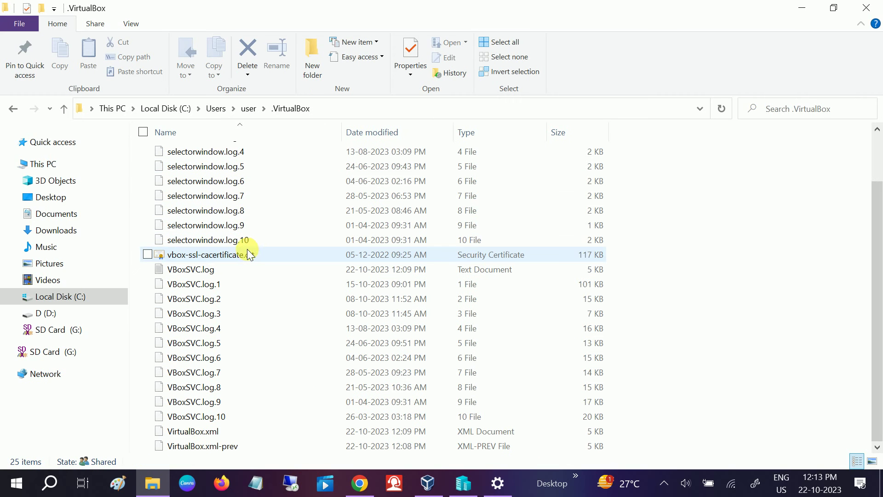
pyautogui.click(497, 483)
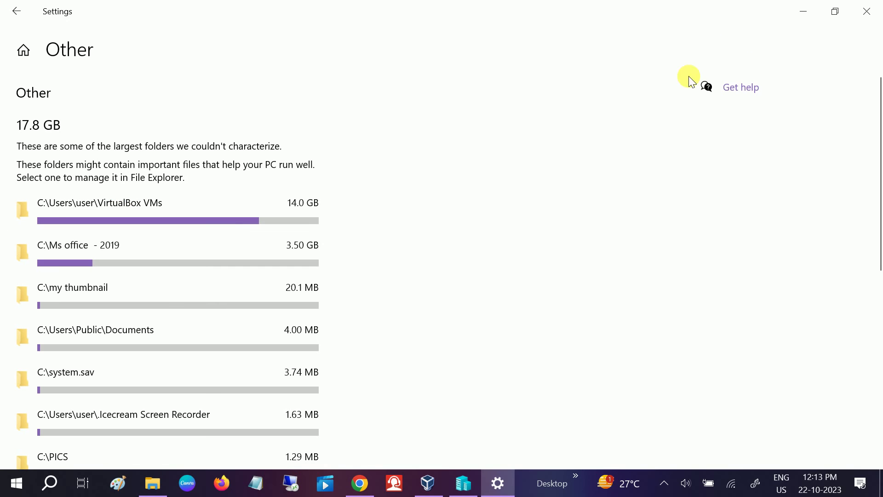
# Return to the C:\Users\user folder in File Explorer and check the size of the VirtualBox VMs folder in its properties
pyautogui.click(802, 13)
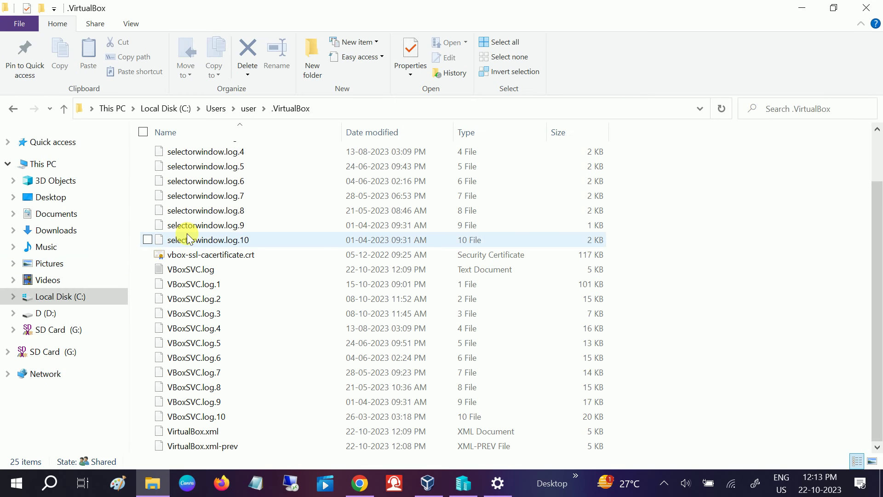
pyautogui.click(67, 113)
pyautogui.scroll(-1, 312, 315)
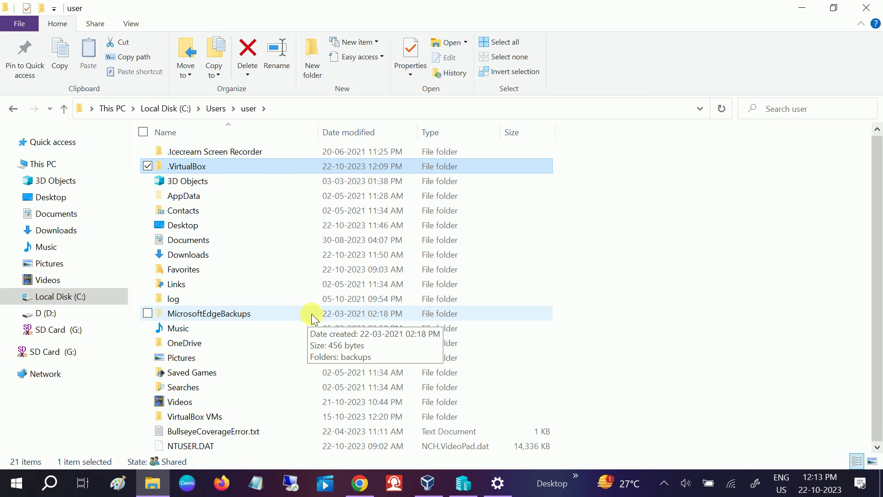
pyautogui.click(196, 418)
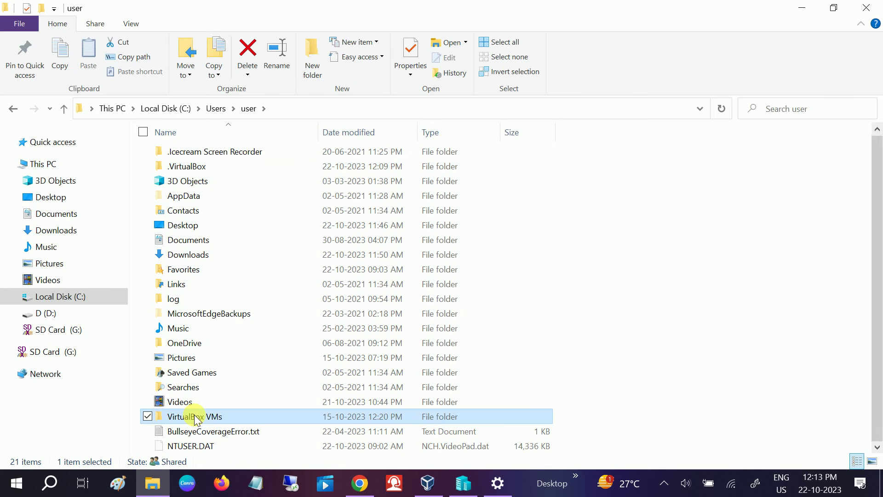
pyautogui.rightClick(195, 417)
pyautogui.click(88, 399)
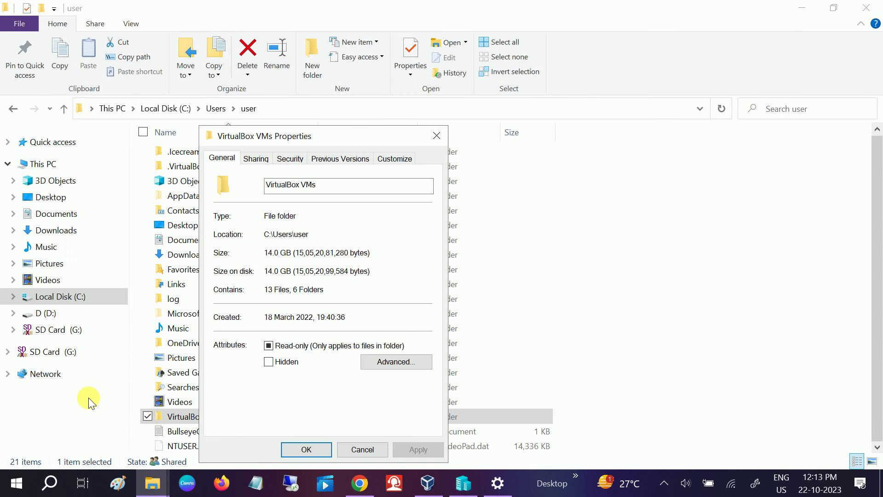
pyautogui.moveTo(277, 256); pyautogui.dragTo(365, 252)
pyautogui.moveTo(305, 252); pyautogui.dragTo(371, 253)
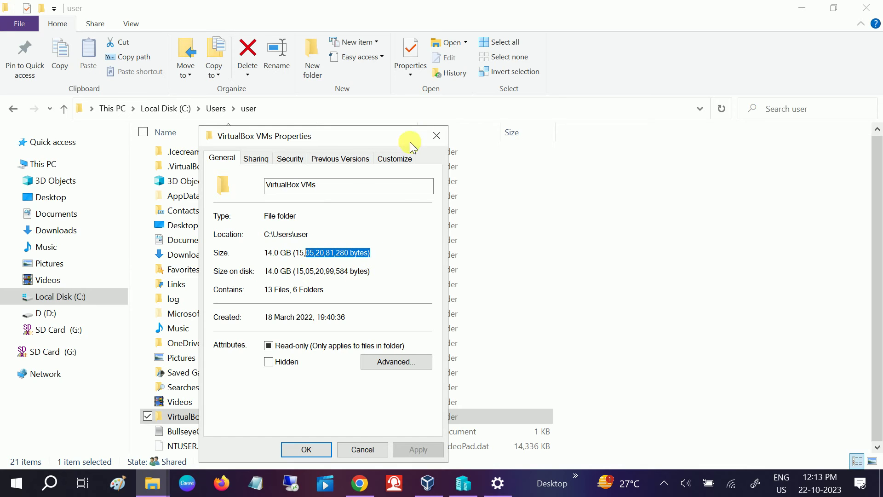
pyautogui.click(437, 134)
# Open the VirtualBox VMs folder, display its full path, and return to the user folder
pyautogui.doubleClick(205, 419)
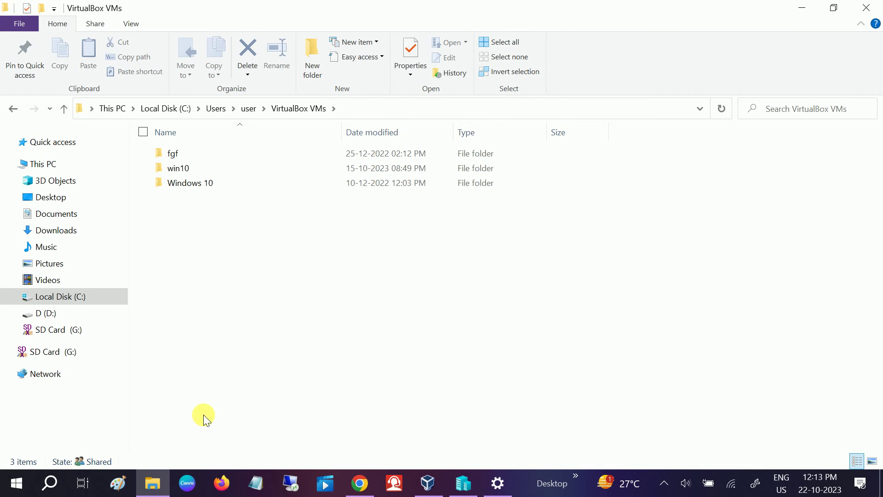
pyautogui.click(384, 109)
pyautogui.click(412, 118)
pyautogui.moveTo(295, 118); pyautogui.dragTo(87, 118)
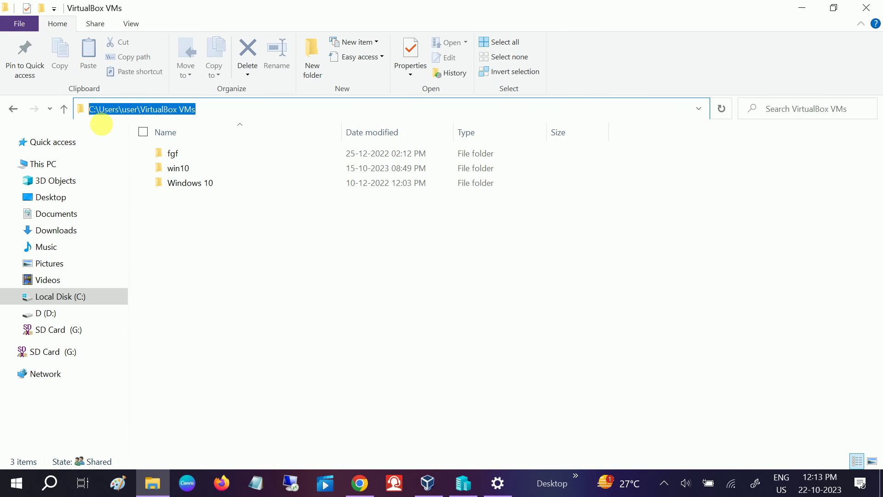
pyautogui.click(13, 111)
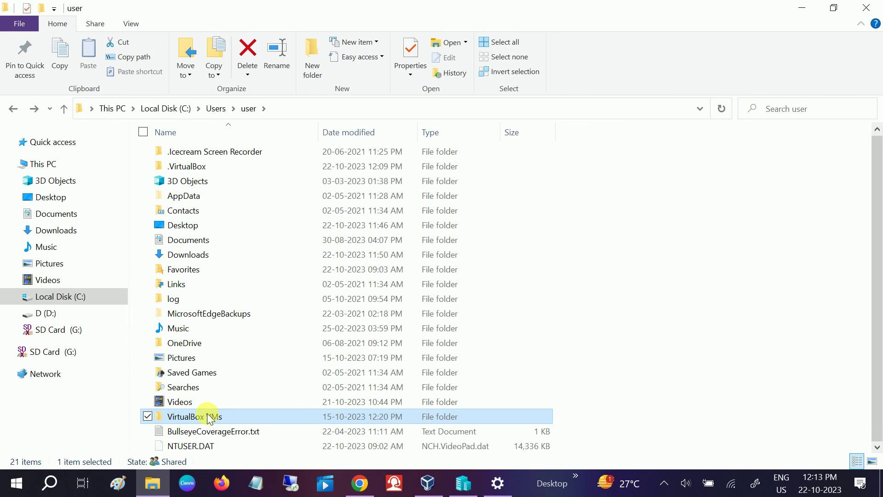
# Look at the actions available for the win10 machine in Oracle VM VirtualBox Manager and close the File Explorer window
pyautogui.click(427, 483)
pyautogui.rightClick(119, 113)
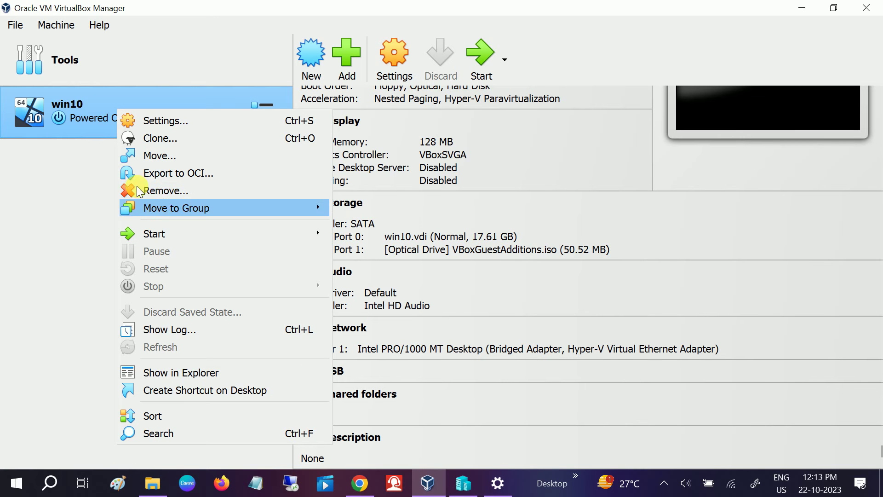
pyautogui.click(73, 195)
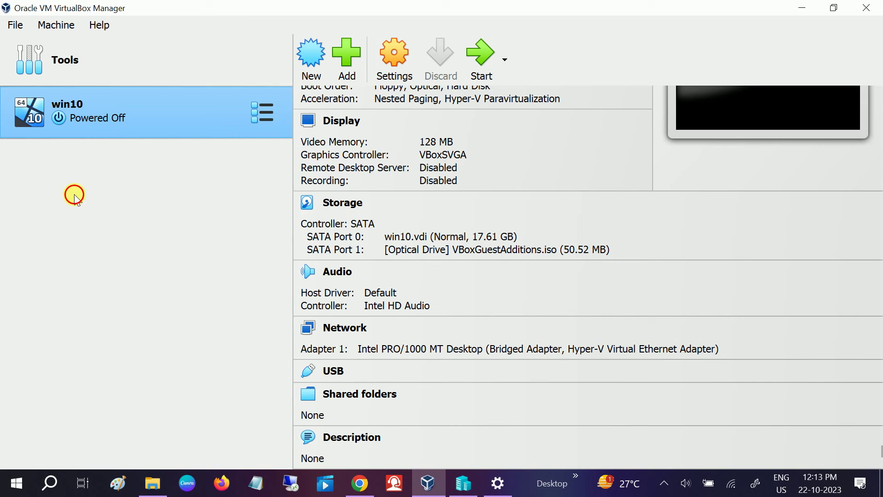
pyautogui.click(802, 8)
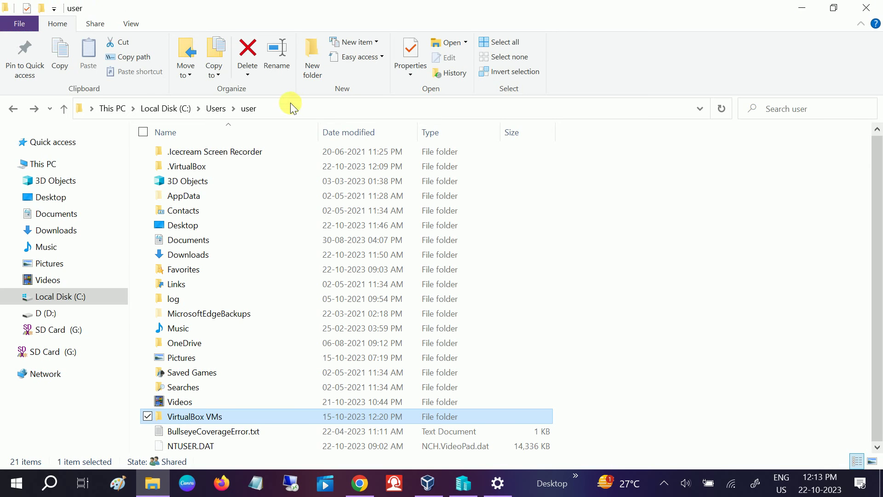
pyautogui.click(866, 8)
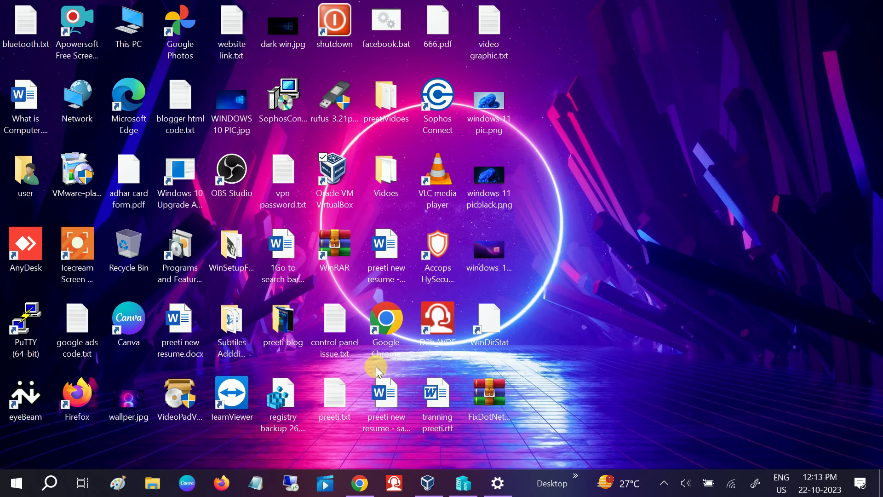
# Look at Hyper-V Manager's virtual machine list and open This PC in File Explorer to view the drives
pyautogui.click(464, 483)
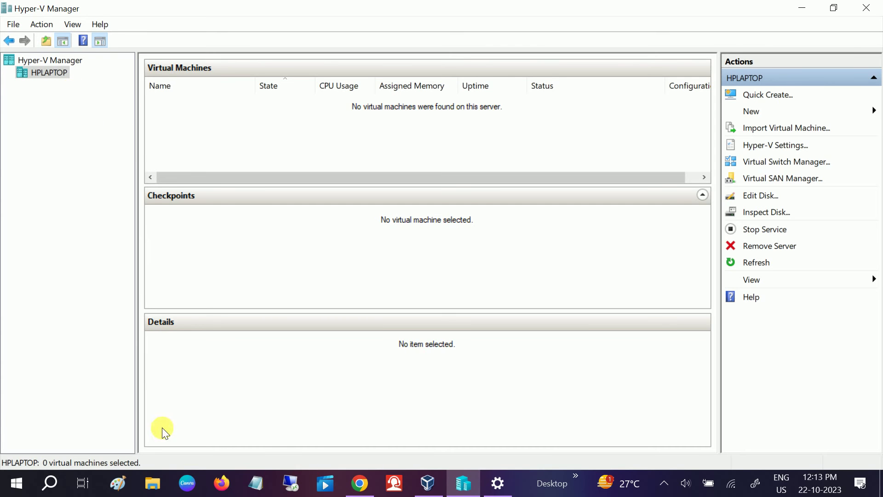
pyautogui.click(153, 478)
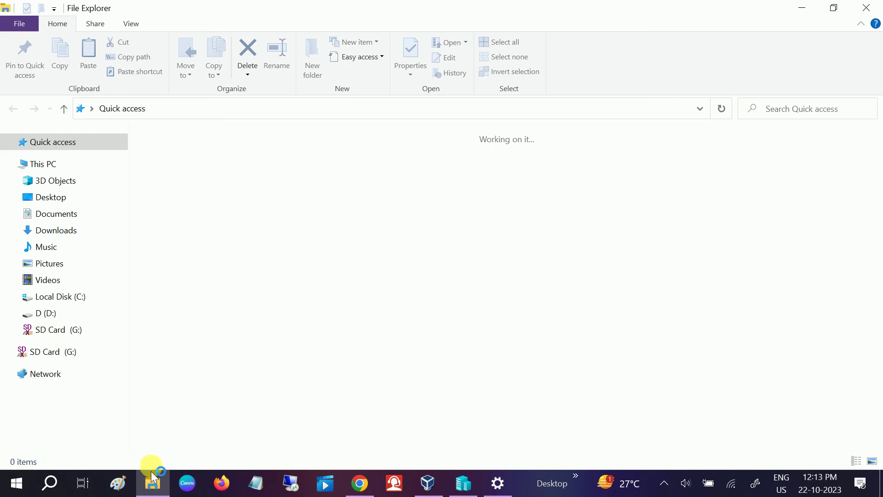
pyautogui.click(48, 166)
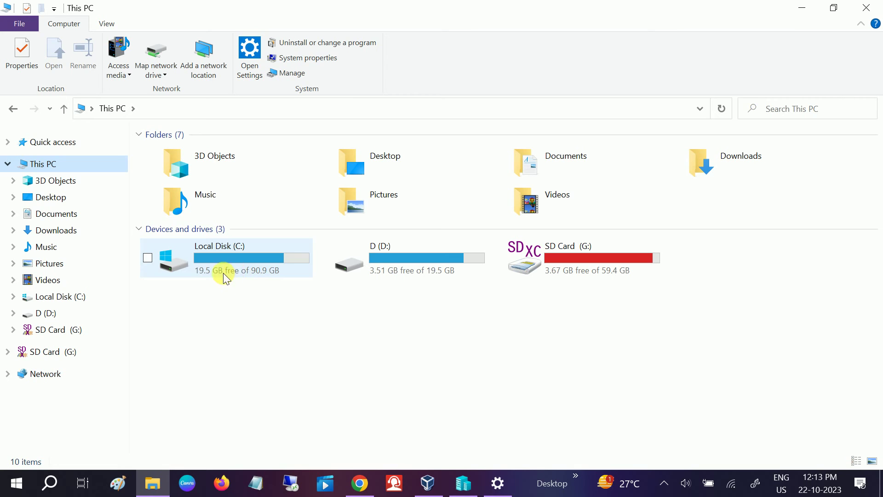
pyautogui.click(464, 483)
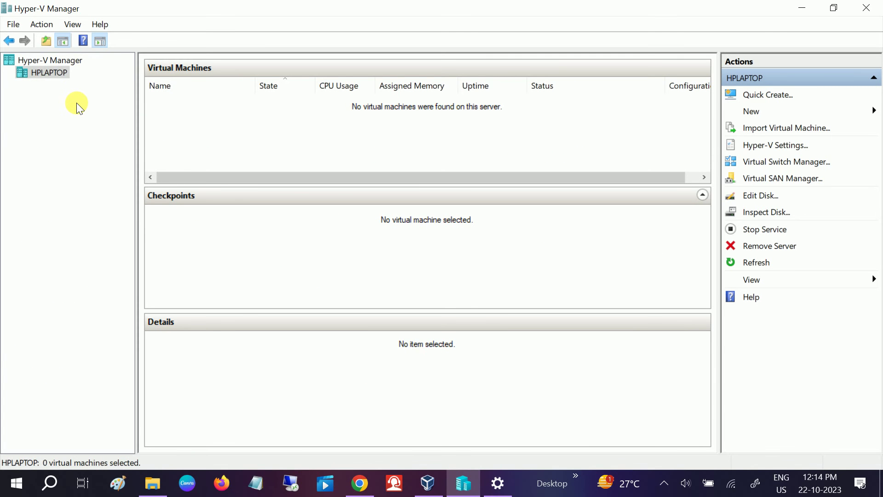
pyautogui.click(153, 484)
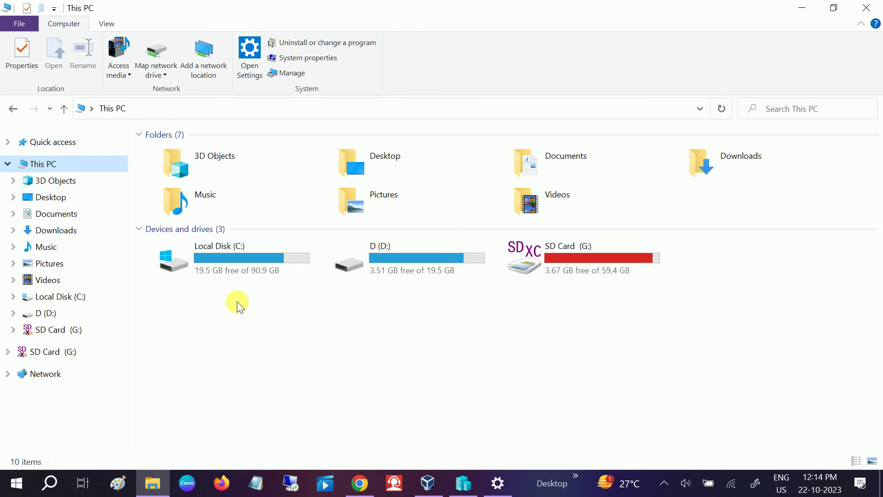
# Start a Quick Create virtual machine in Hyper-V Manager, copy the default installation source folder path, and cancel the file selection
pyautogui.click(792, 10)
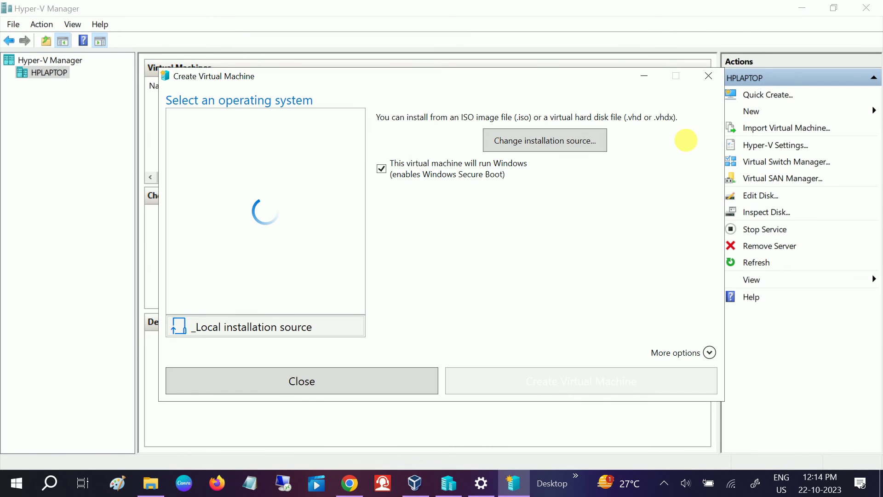
pyautogui.click(525, 145)
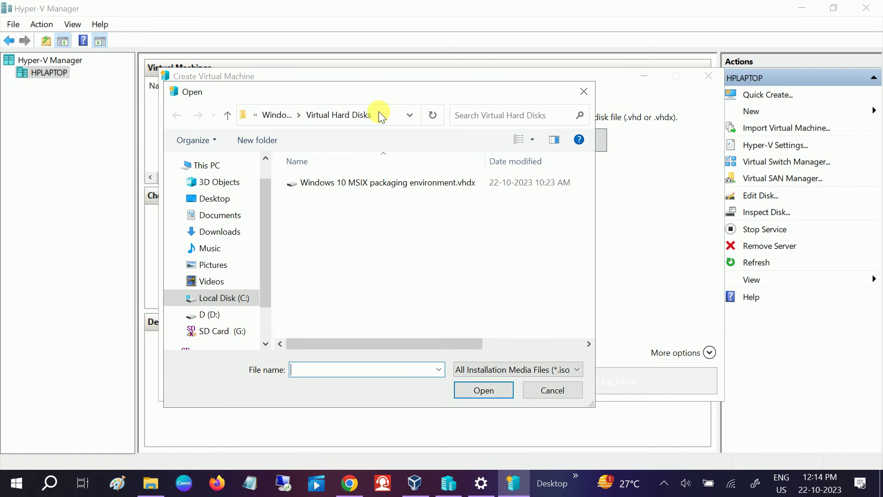
pyautogui.click(386, 118)
pyautogui.rightClick(372, 117)
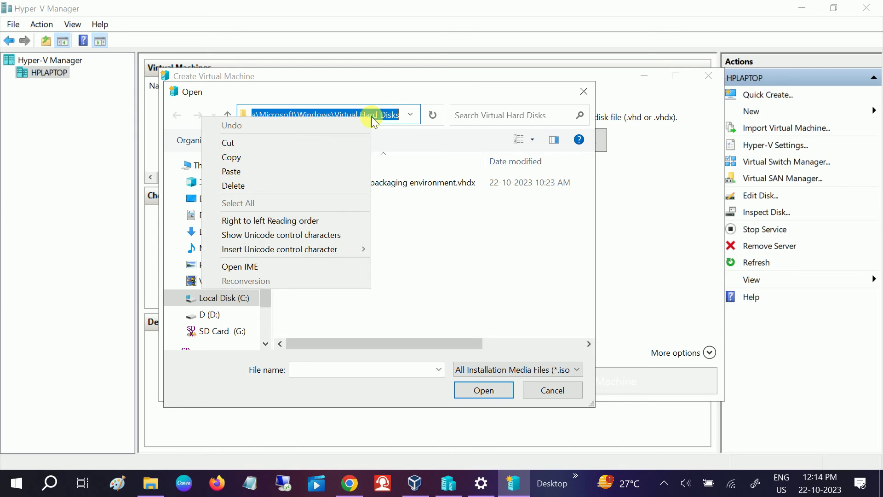
pyautogui.click(254, 159)
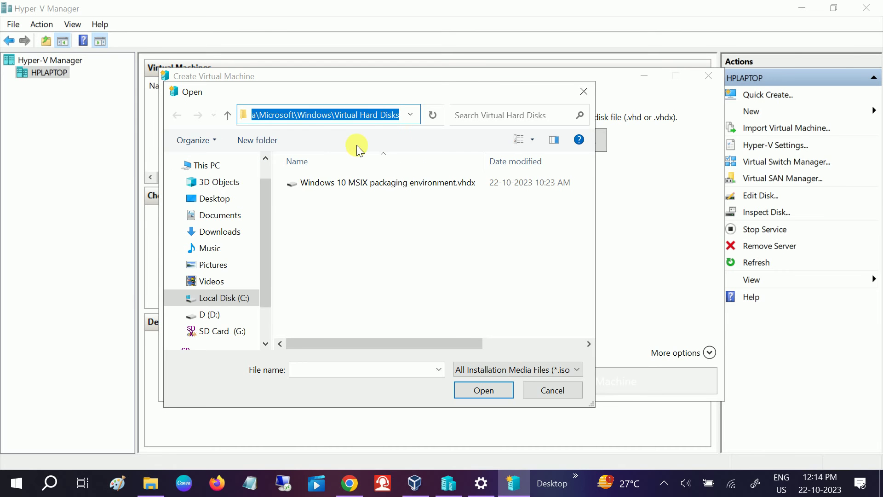
pyautogui.click(554, 391)
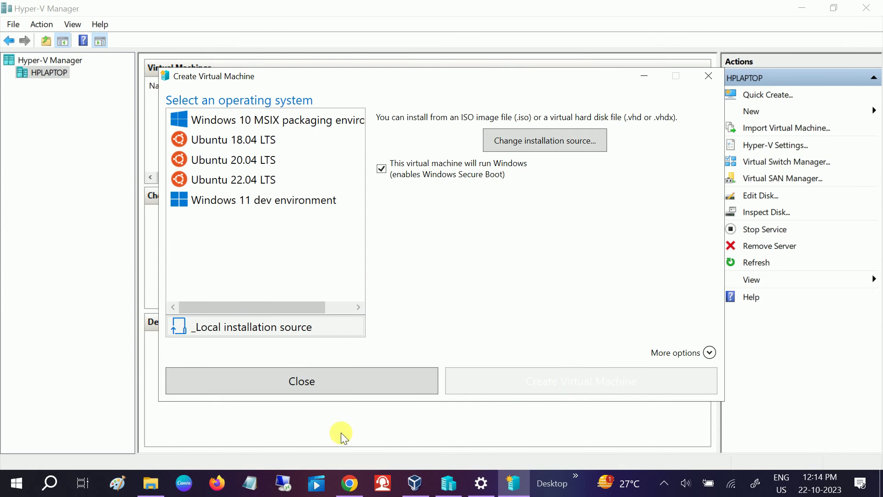
# Switch to File Explorer and open Local Disk (C:)
pyautogui.click(151, 490)
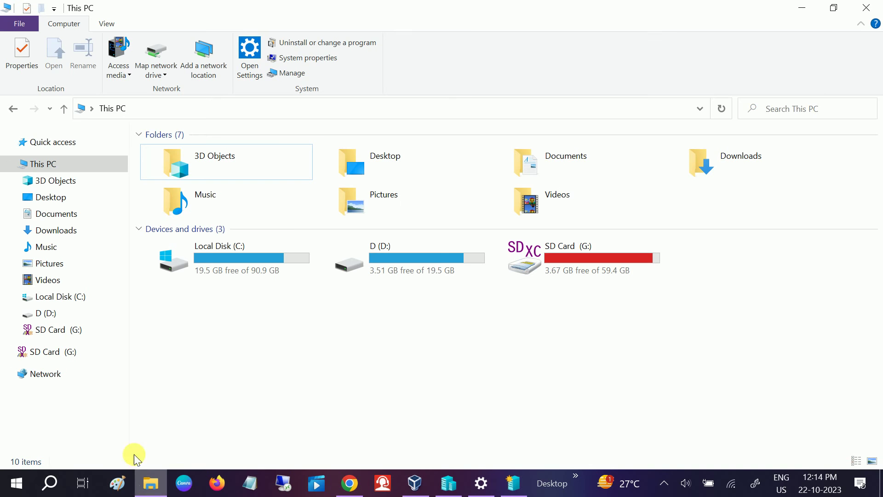
pyautogui.click(254, 258)
pyautogui.doubleClick(255, 257)
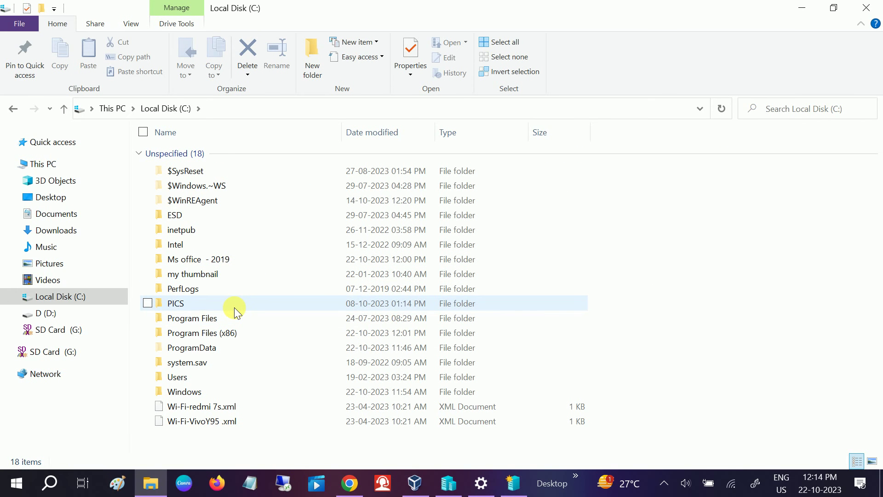
# Paste the copied path C:\ProgramData\Microsoft\Windows\Virtual Hard Disks into a new Notepad document and minimize it
pyautogui.press('super+r')
pyautogui.write('note')
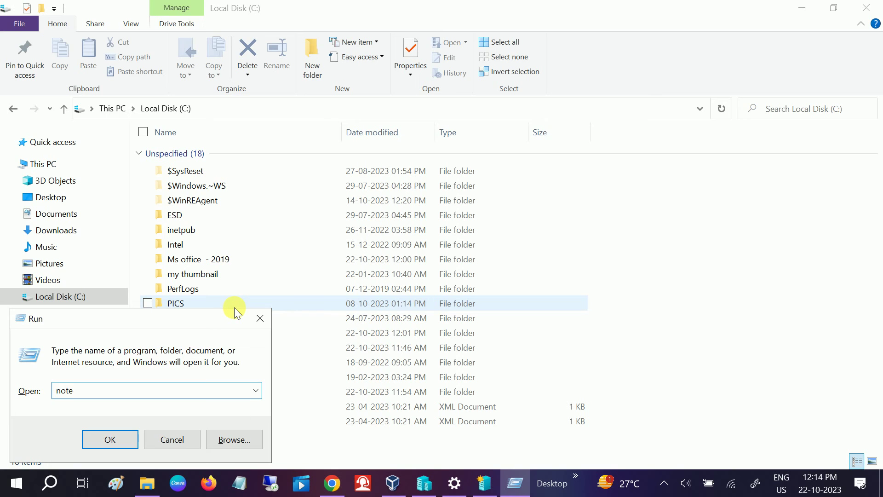
pyautogui.press('Return')
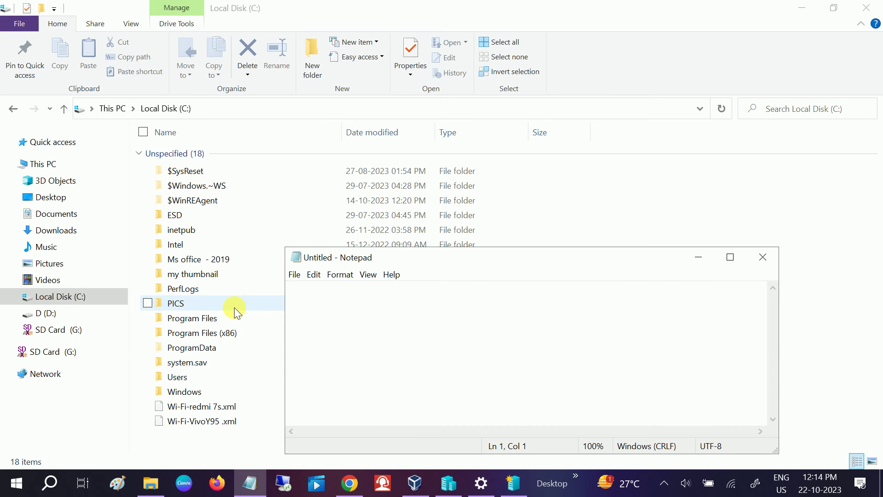
pyautogui.hotkey('ctrl', 'v')
pyautogui.click(730, 256)
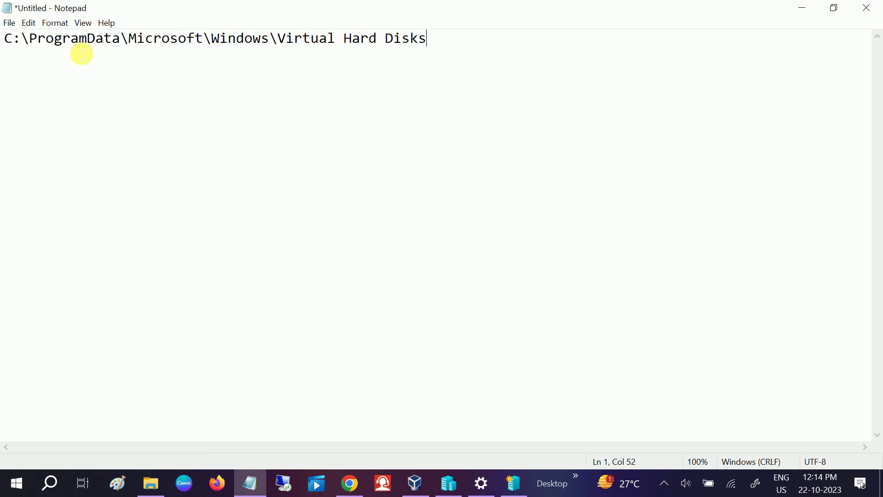
pyautogui.click(803, 8)
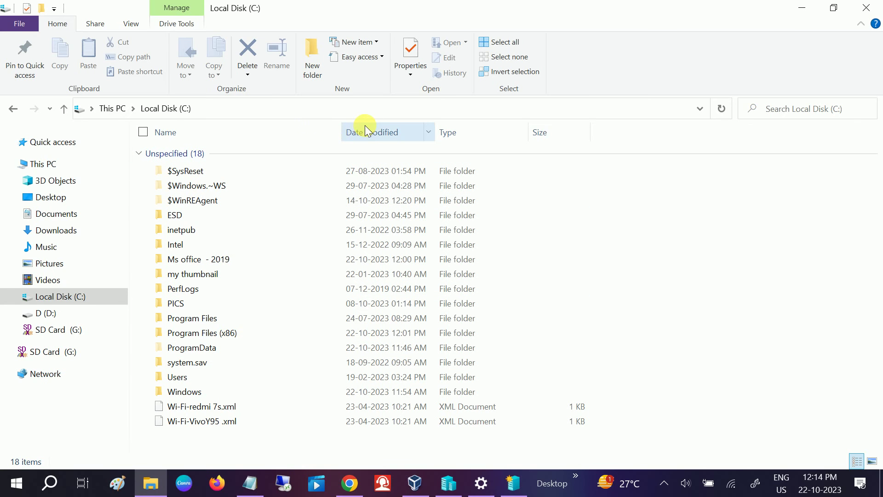
# Check in the Folder Options view settings that hidden files, folders, and drives are shown, and close the dialog
pyautogui.click(130, 28)
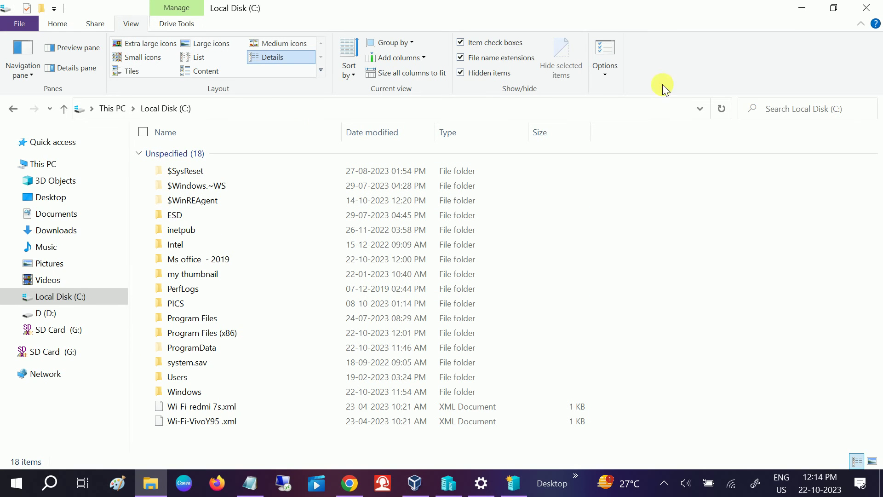
pyautogui.click(603, 76)
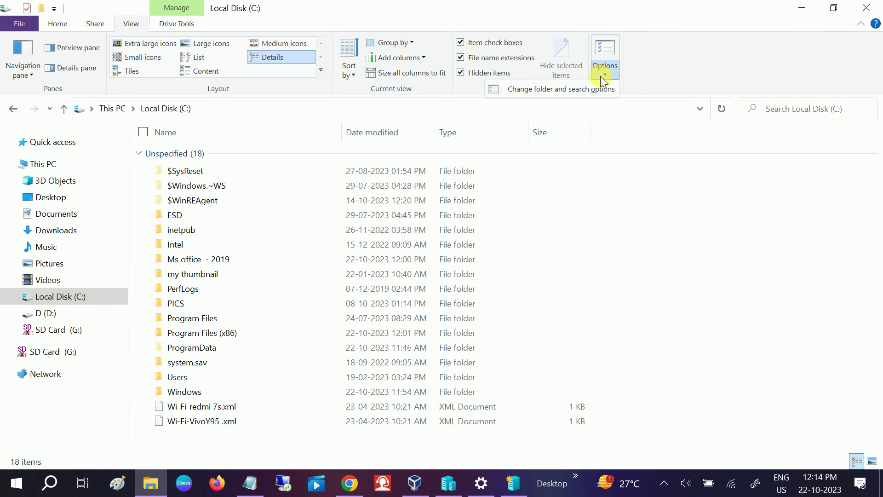
pyautogui.click(562, 92)
pyautogui.click(67, 164)
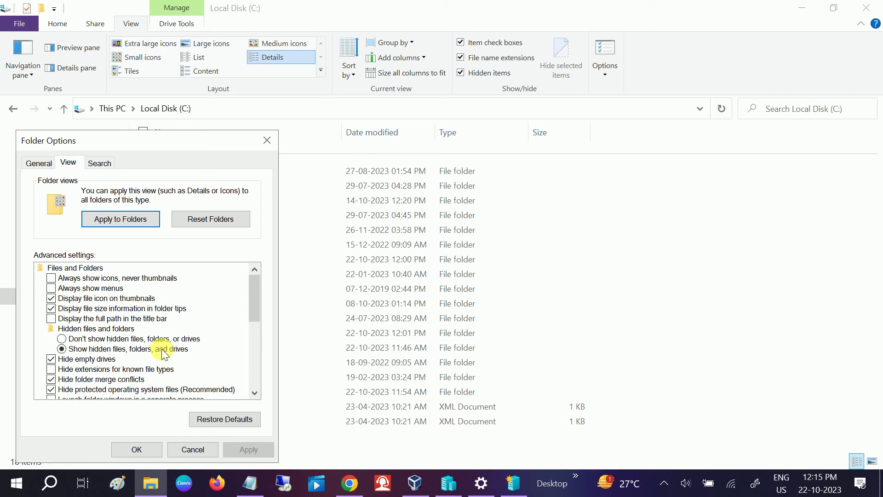
pyautogui.click(137, 449)
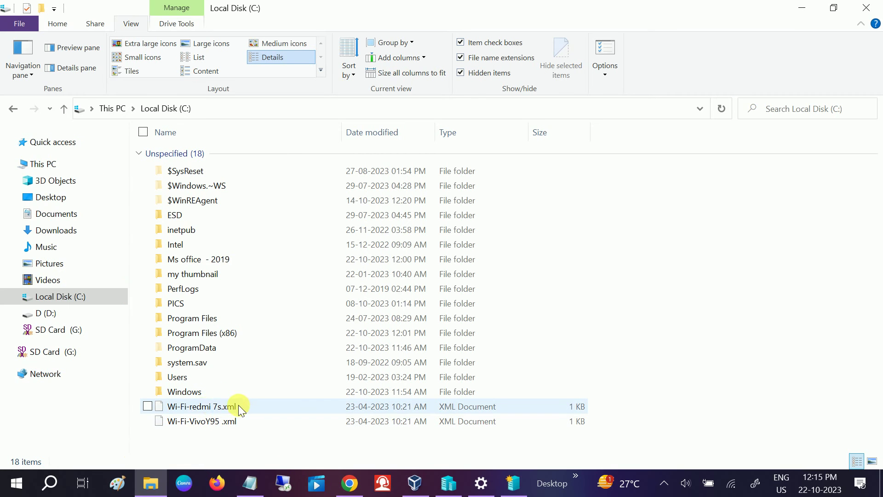
# Open the ProgramData folder, look through its subfolders, and switch to Notepad to check the rest of the path
pyautogui.doubleClick(199, 350)
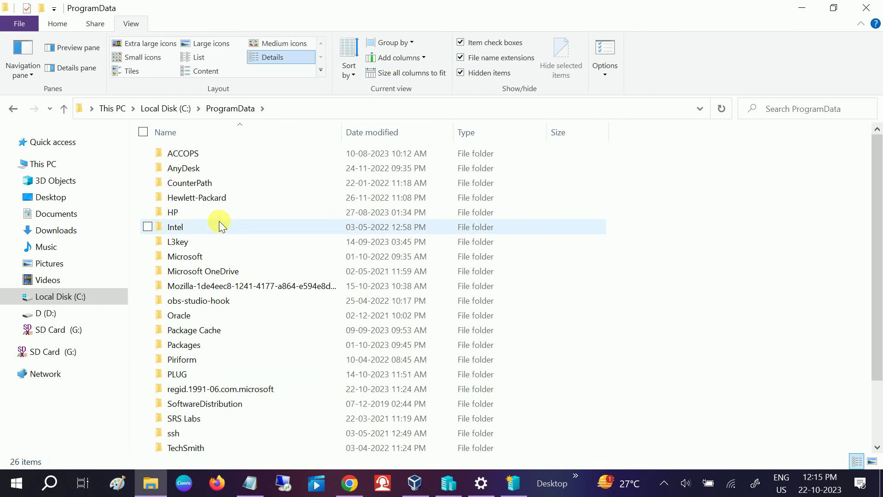
pyautogui.scroll(-2, 220, 217)
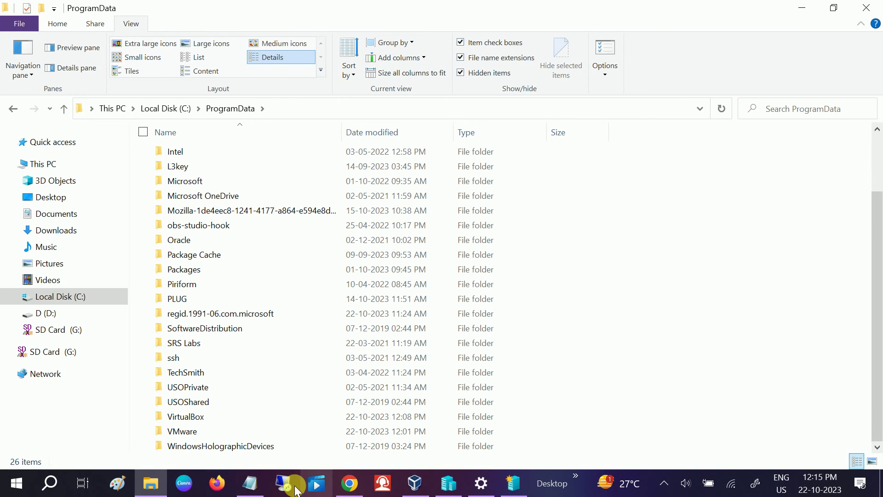
pyautogui.click(249, 483)
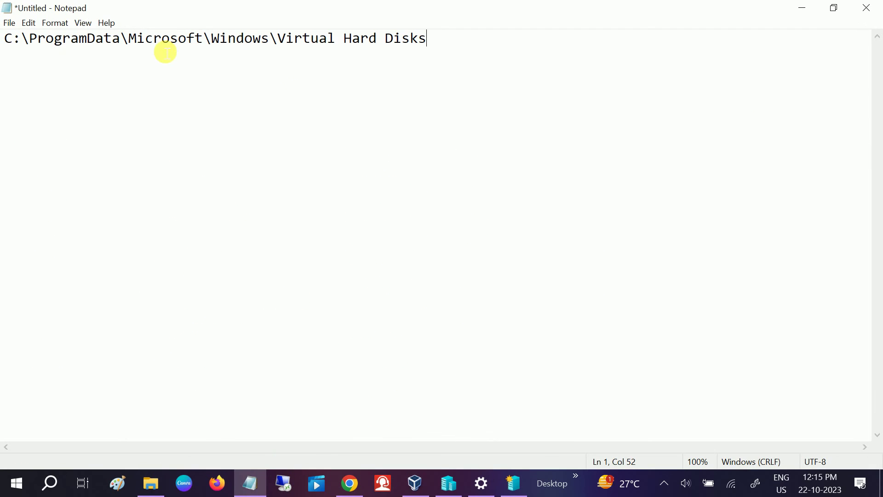
# Check the next part of the path in Notepad, minimize it, and open the Microsoft folder inside ProgramData
pyautogui.doubleClick(216, 41)
pyautogui.moveTo(135, 38); pyautogui.dragTo(360, 38)
pyautogui.click(798, 8)
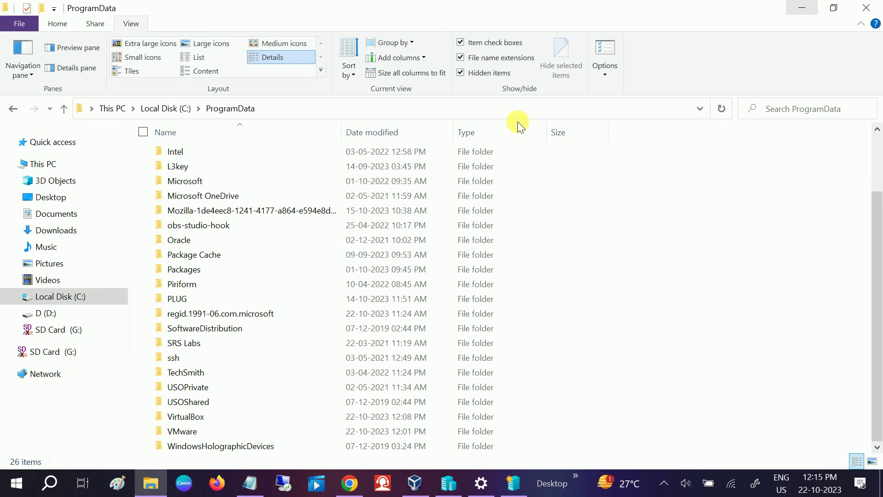
pyautogui.scroll(2, 258, 259)
pyautogui.doubleClick(193, 257)
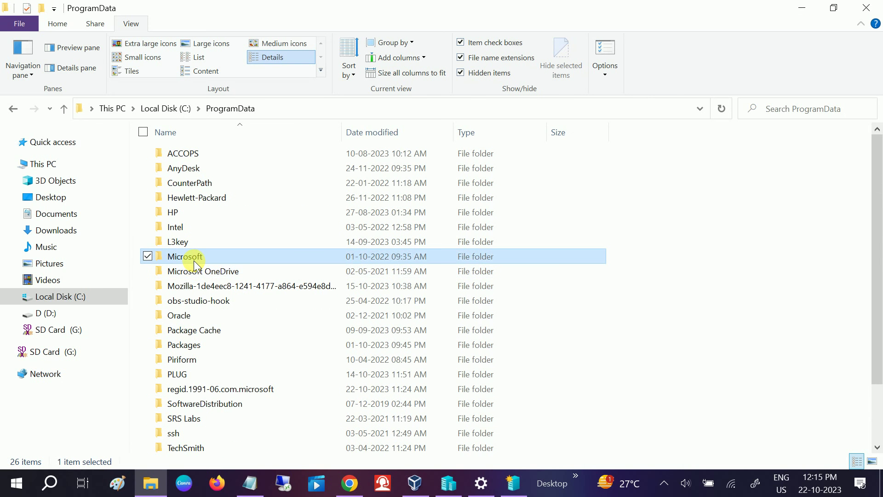
# Find the Windows subfolder inside the Microsoft folder and open it
pyautogui.click(197, 312)
pyautogui.press('w')
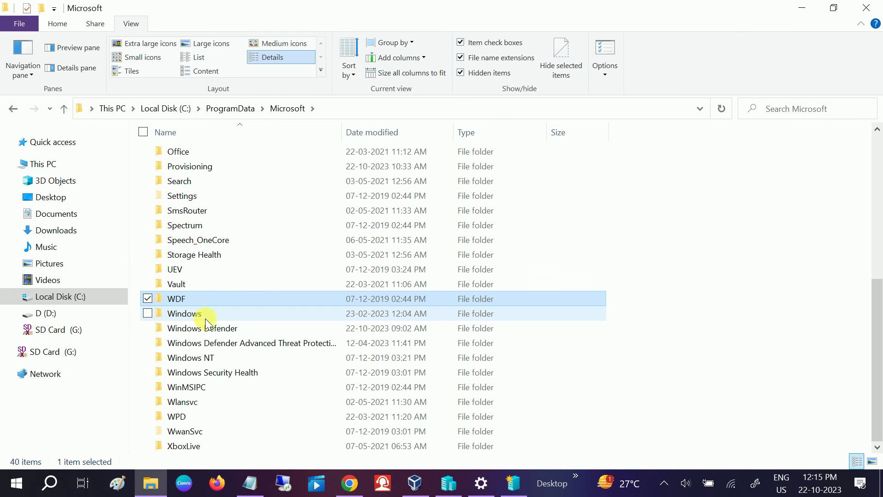
pyautogui.click(196, 322)
pyautogui.click(191, 313)
pyautogui.doubleClick(191, 313)
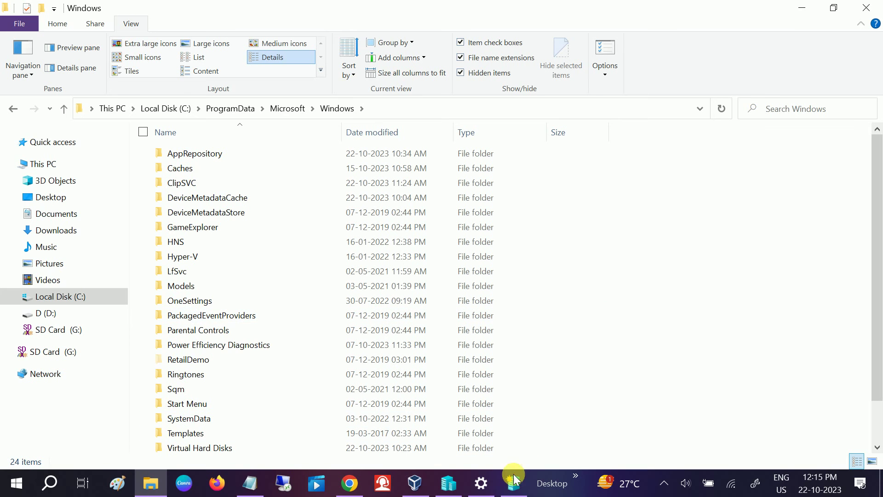
# Switch to Notepad to check the last part of the path, and minimize it again
pyautogui.click(253, 483)
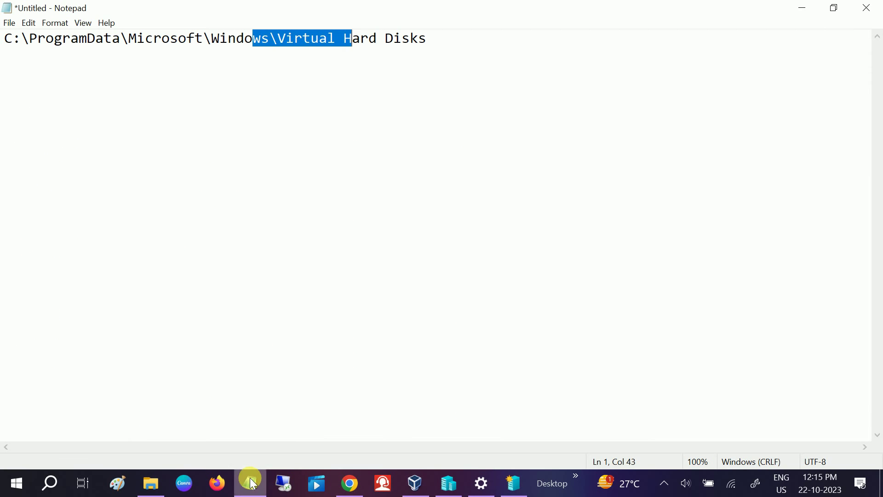
pyautogui.click(306, 49)
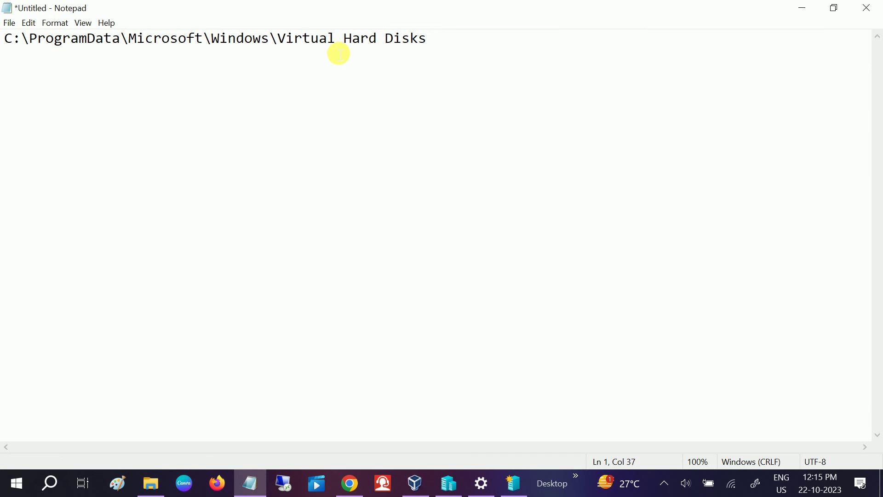
pyautogui.click(800, 8)
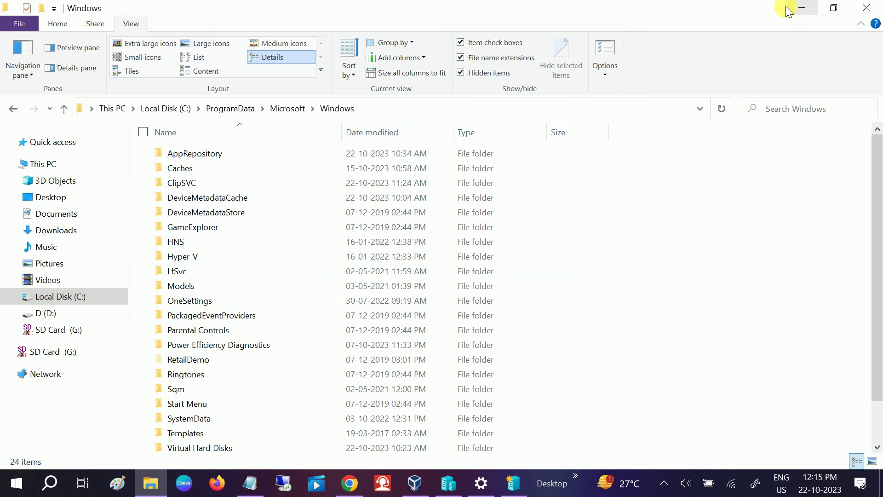
# Locate the Virtual Hard Disks folder, check its size on disk in its properties, and close the dialog
pyautogui.click(207, 316)
pyautogui.scroll(-2, 205, 334)
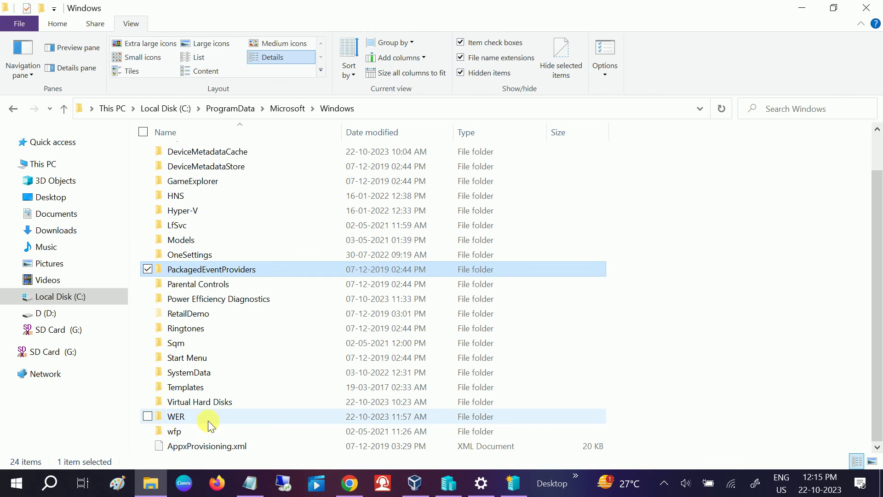
pyautogui.click(200, 404)
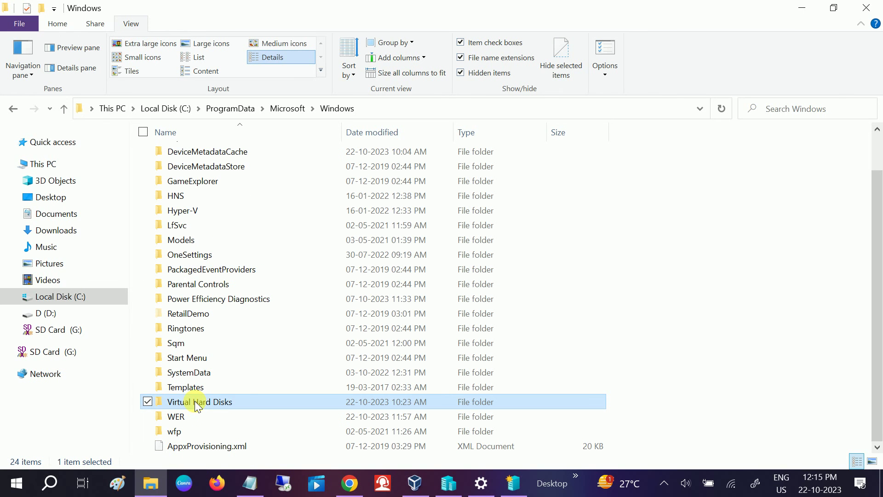
pyautogui.rightClick(195, 401)
pyautogui.click(62, 393)
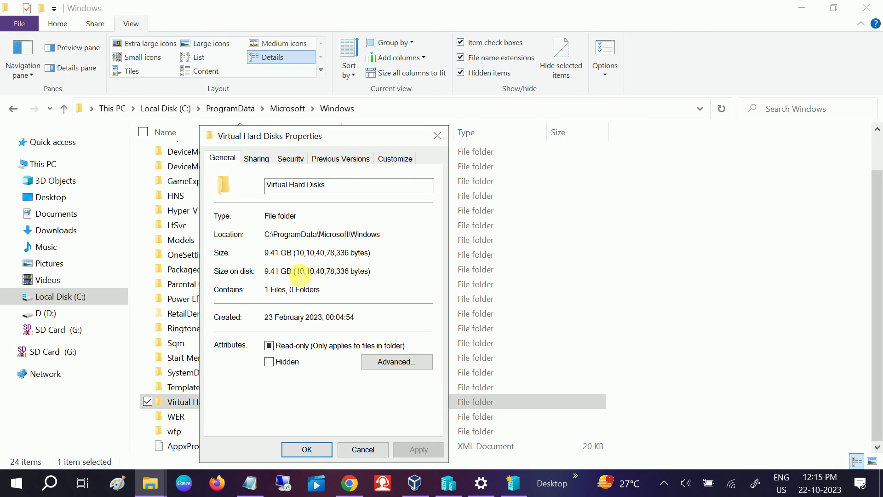
pyautogui.click(437, 136)
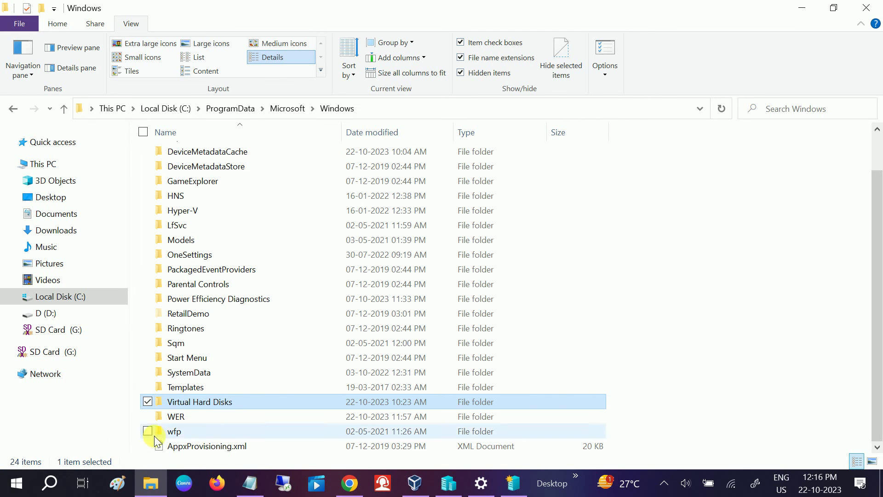
# Permanently delete the Virtual Hard Disks folder from C:\ProgramData\Microsoft\Windows
pyautogui.rightClick(236, 405)
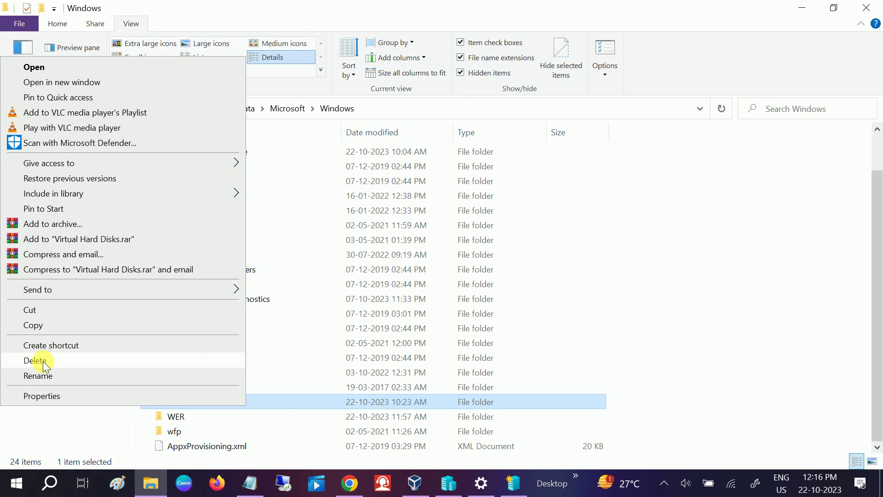
pyautogui.click(270, 402)
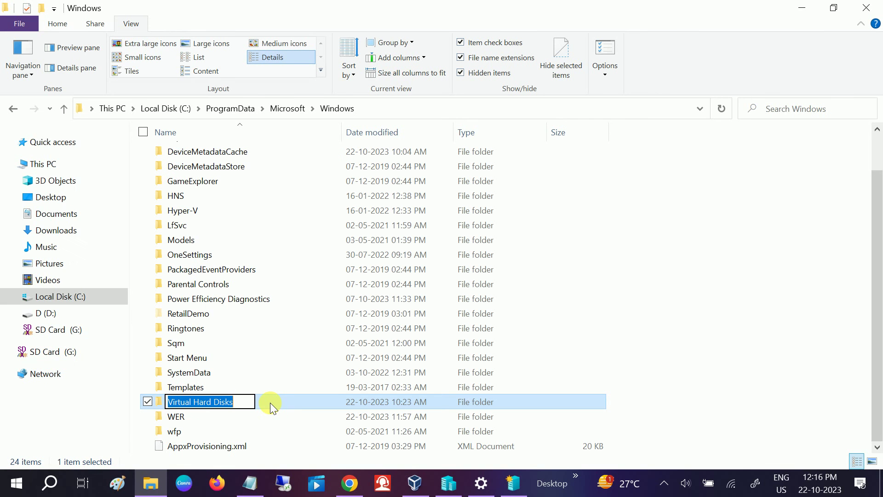
pyautogui.click(264, 410)
pyautogui.click(244, 401)
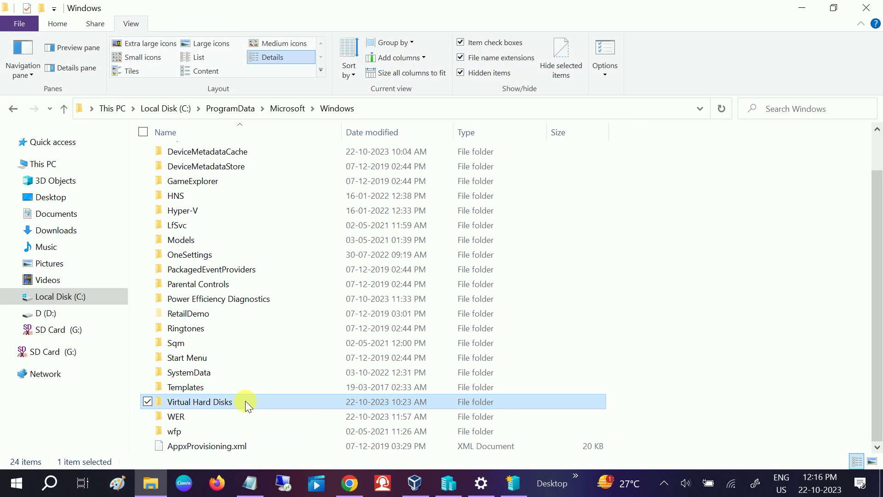
pyautogui.hotkey('shift', 'Delete')
pyautogui.press('Return')
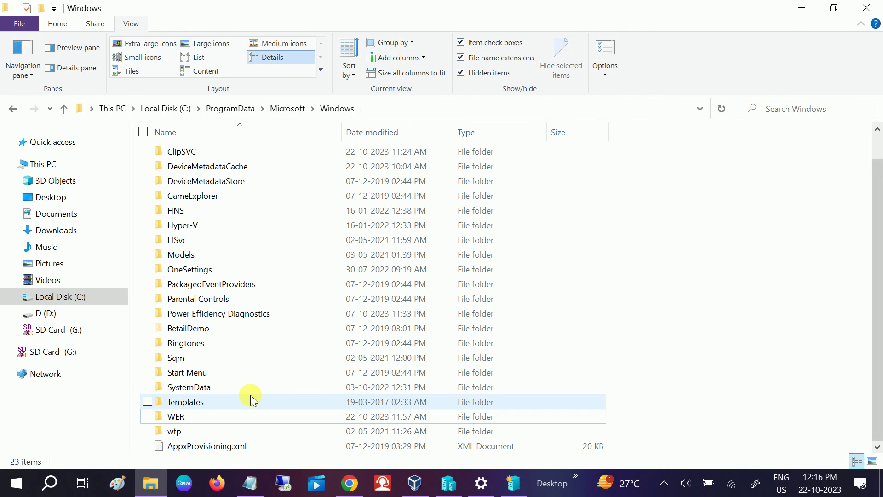
# Refresh the Windows folder, and refresh This PC to check the free space on Local Disk (C:)
pyautogui.rightClick(743, 166)
pyautogui.click(643, 223)
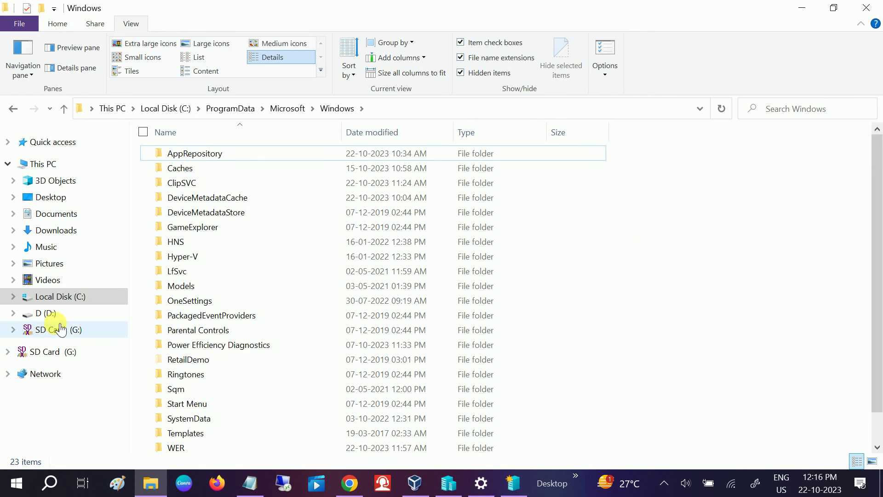
pyautogui.click(56, 166)
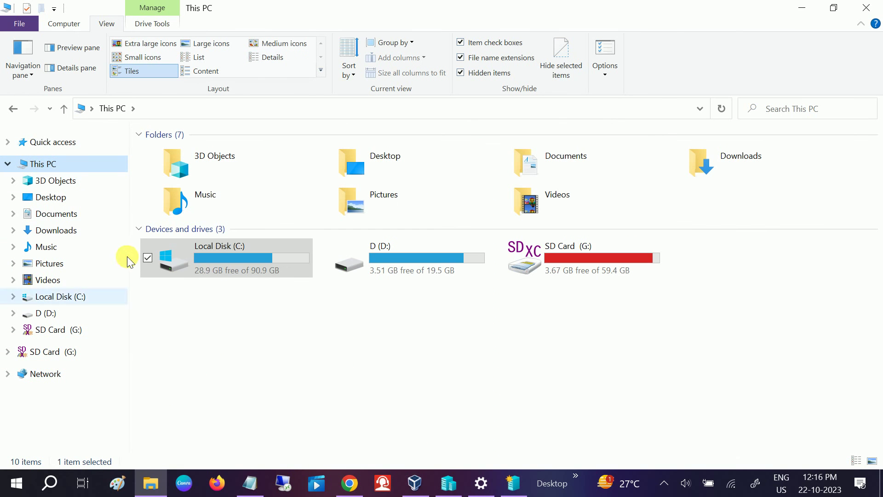
pyautogui.rightClick(207, 296)
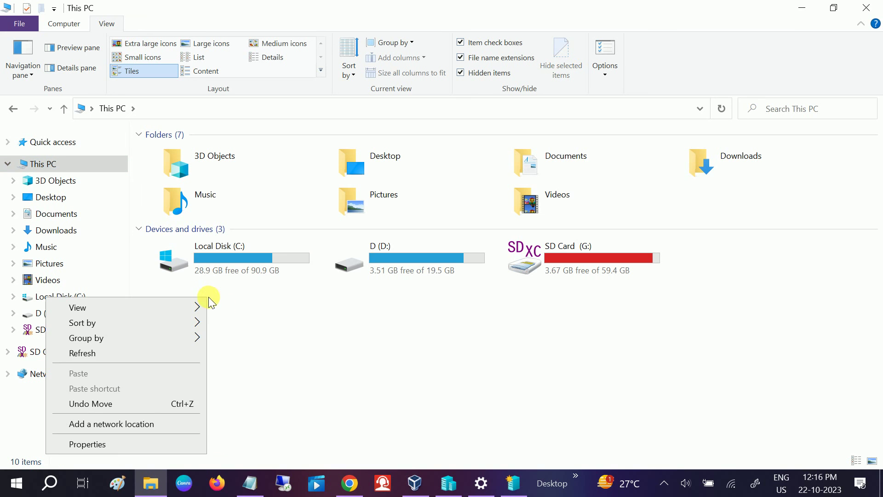
pyautogui.click(118, 355)
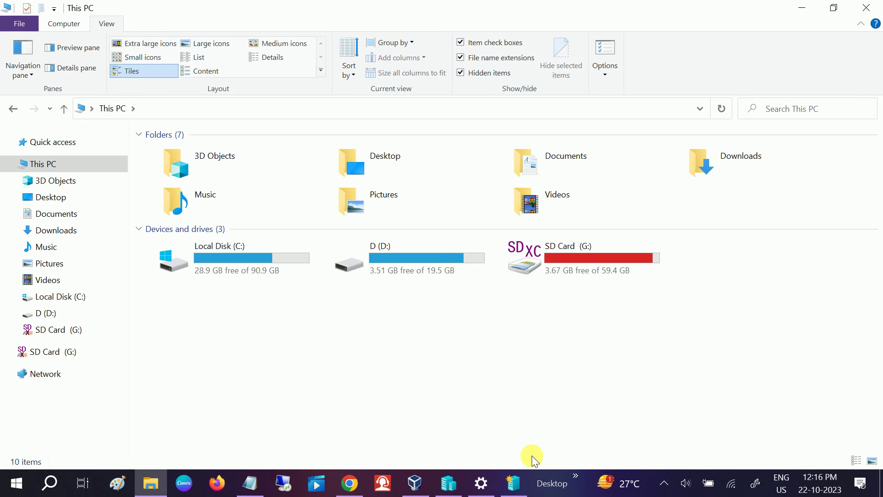
# Minimize Oracle VM VirtualBox Manager, and close the Create Virtual Machine window and Hyper-V Manager
pyautogui.click(415, 483)
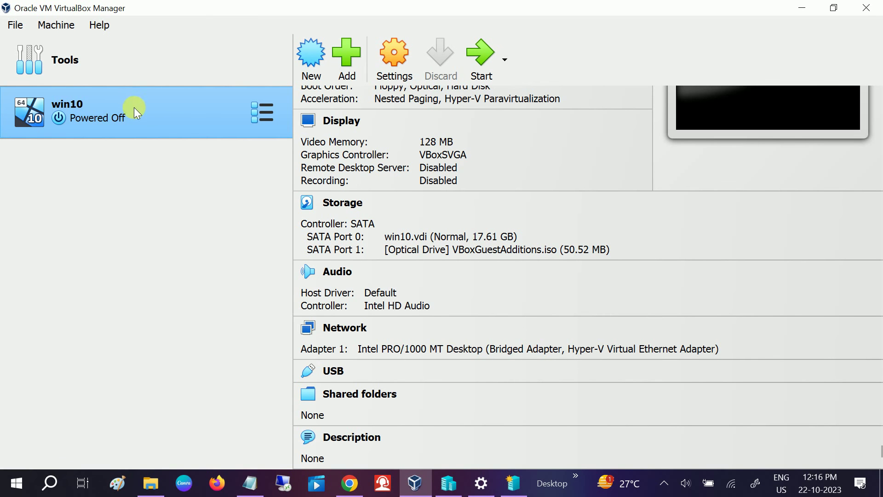
pyautogui.click(802, 8)
pyautogui.click(513, 483)
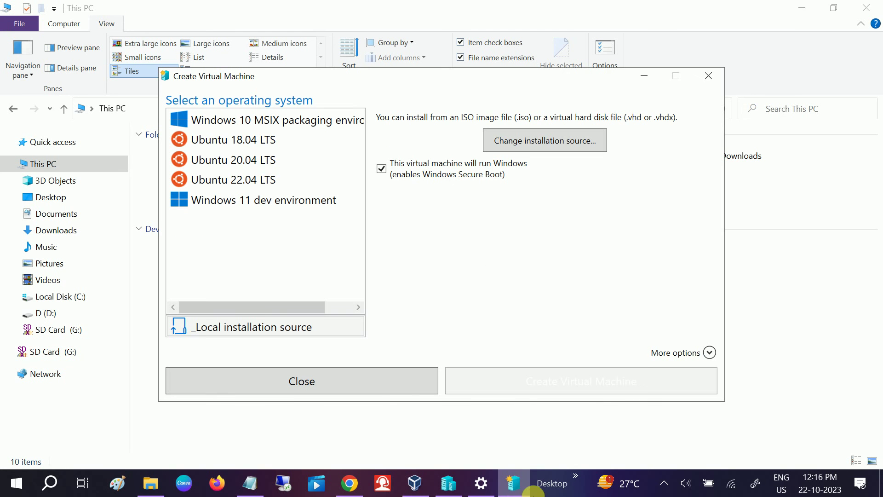
pyautogui.click(707, 77)
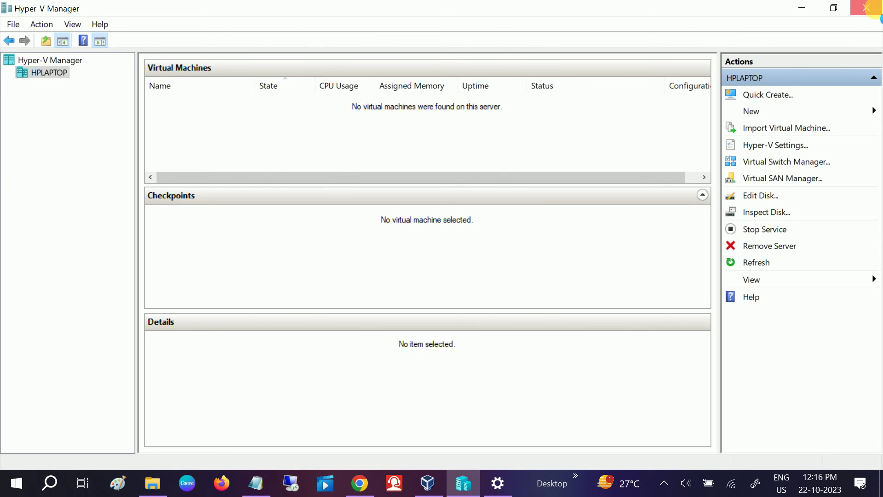
pyautogui.click(877, 11)
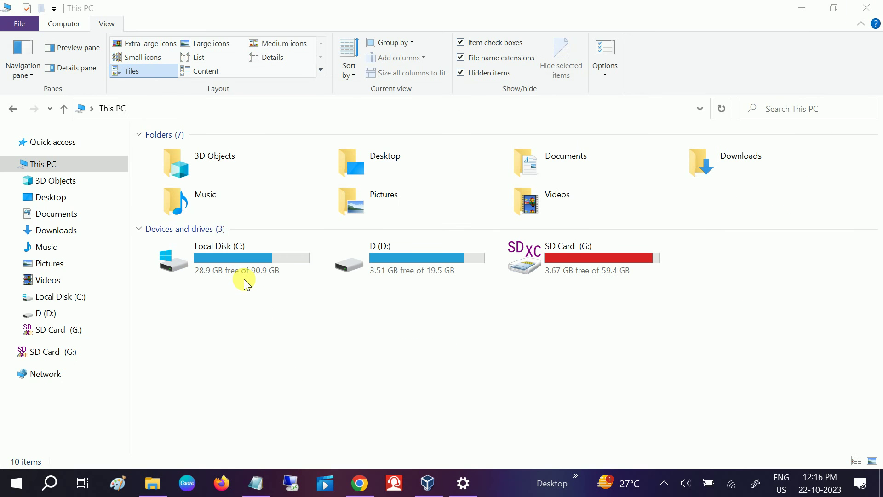
# Switch to Settings, review the folder sizes in the Other storage list, and close Settings
pyautogui.click(462, 483)
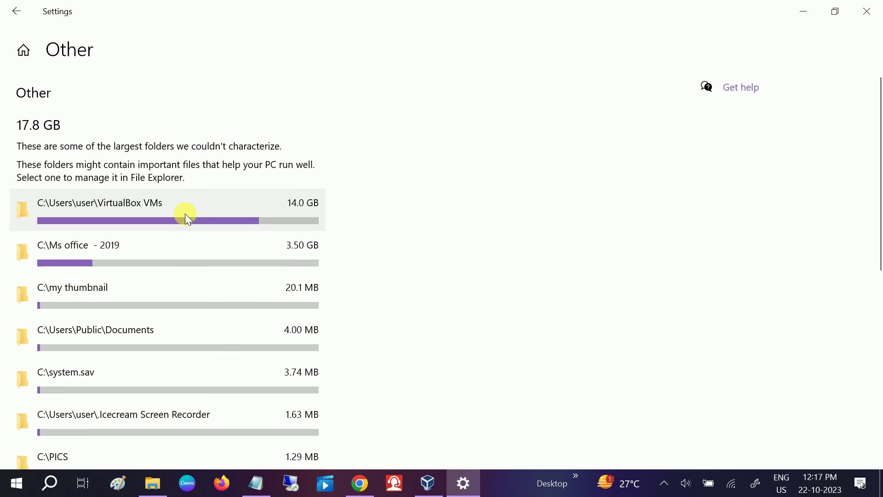
pyautogui.scroll(-5, 161, 355)
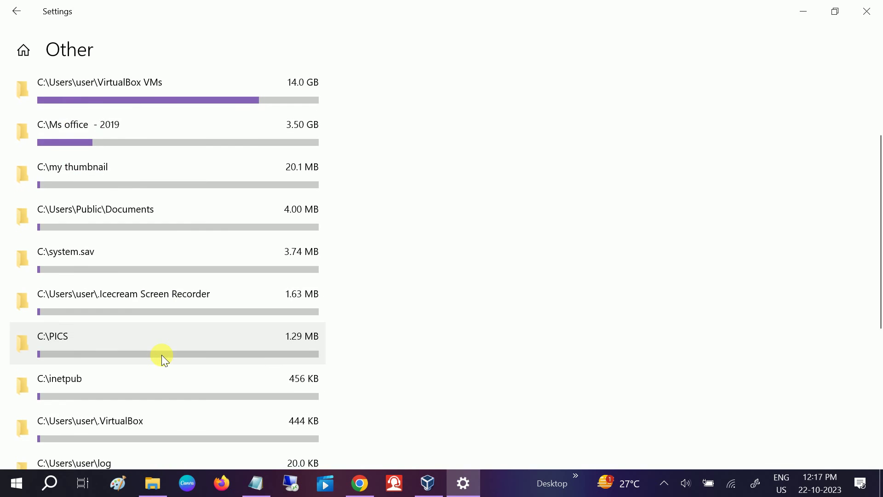
pyautogui.scroll(2, 162, 354)
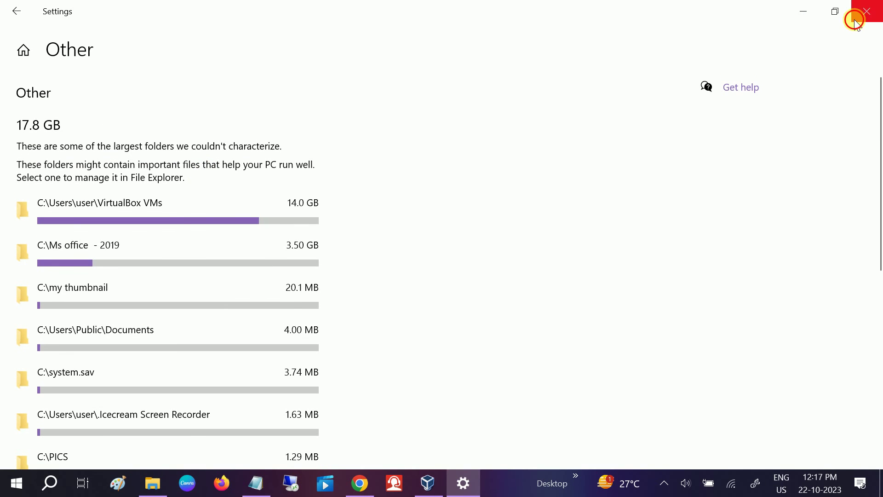
pyautogui.click(866, 11)
# Bring up and minimize Oracle VM VirtualBox Manager, and open C:\Program Files\Oracle\VirtualBox in File Explorer
pyautogui.click(426, 483)
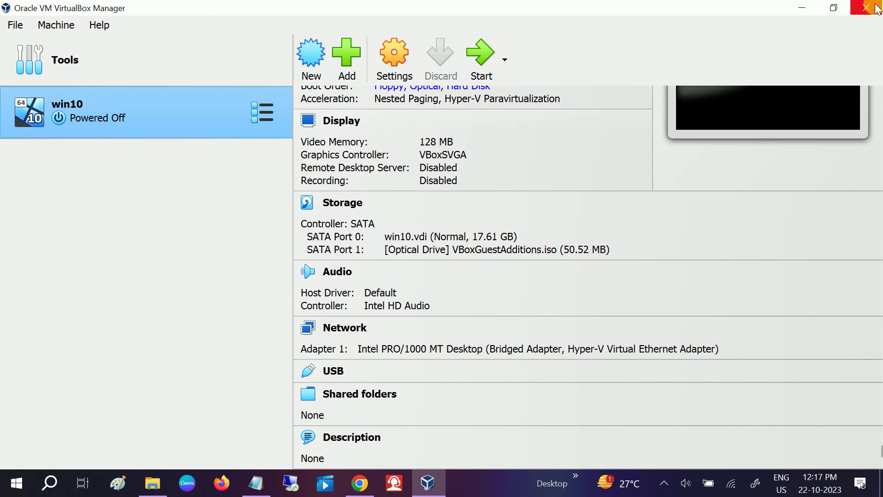
pyautogui.click(802, 8)
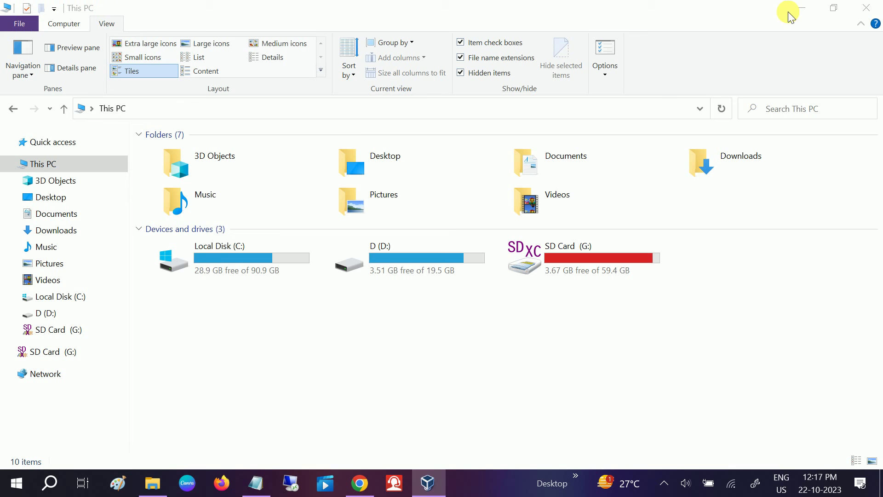
pyautogui.doubleClick(232, 283)
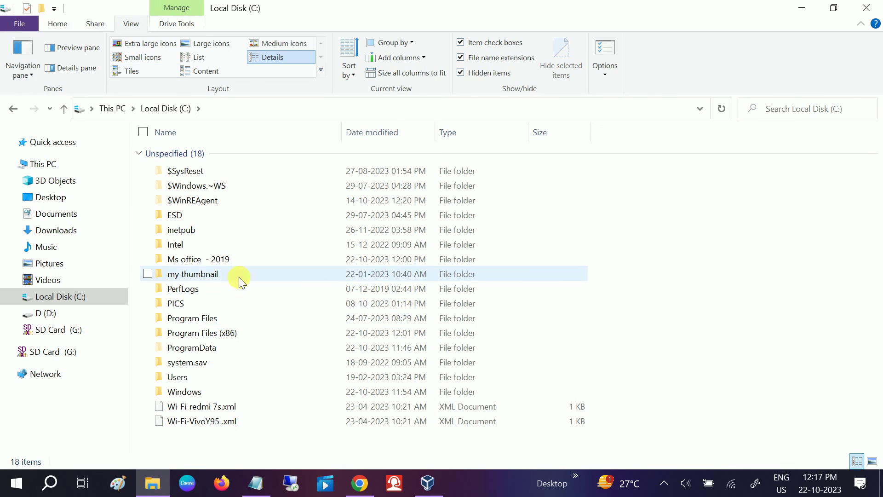
pyautogui.doubleClick(227, 319)
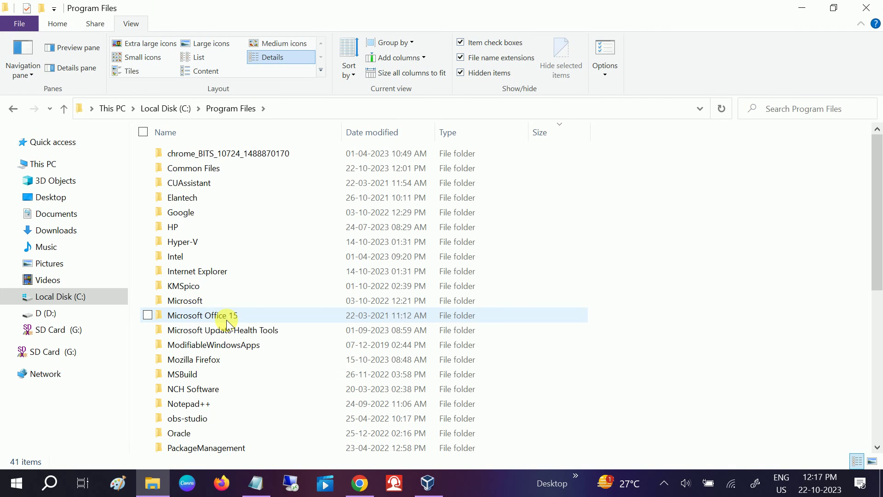
pyautogui.click(225, 332)
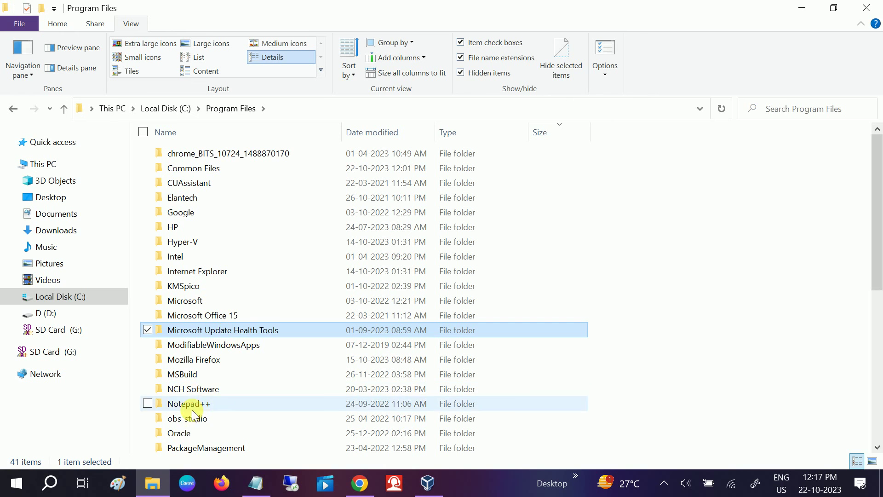
pyautogui.click(189, 429)
pyautogui.doubleClick(189, 432)
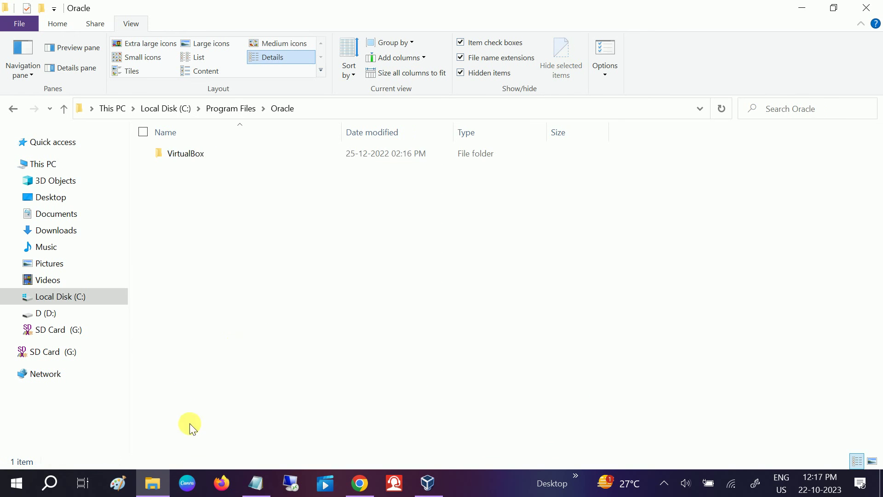
pyautogui.click(206, 149)
pyautogui.doubleClick(206, 149)
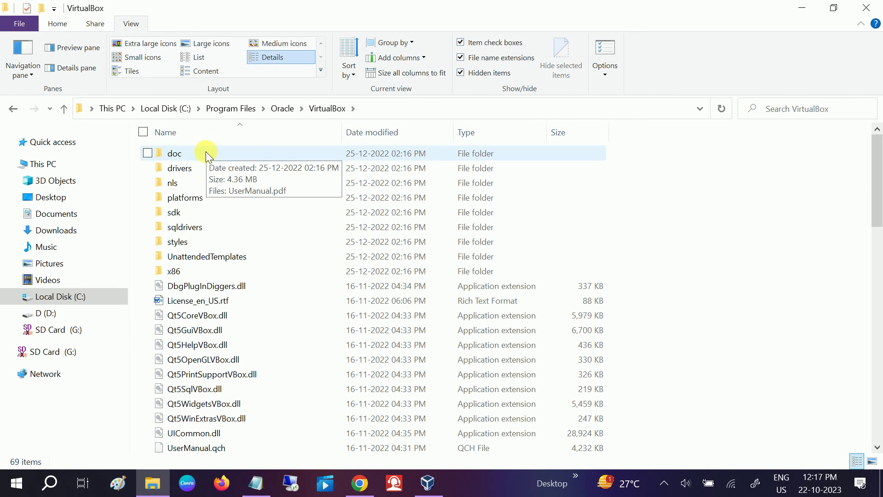
# Return from the VirtualBox installation folder to its parent Oracle folder
pyautogui.click(58, 112)
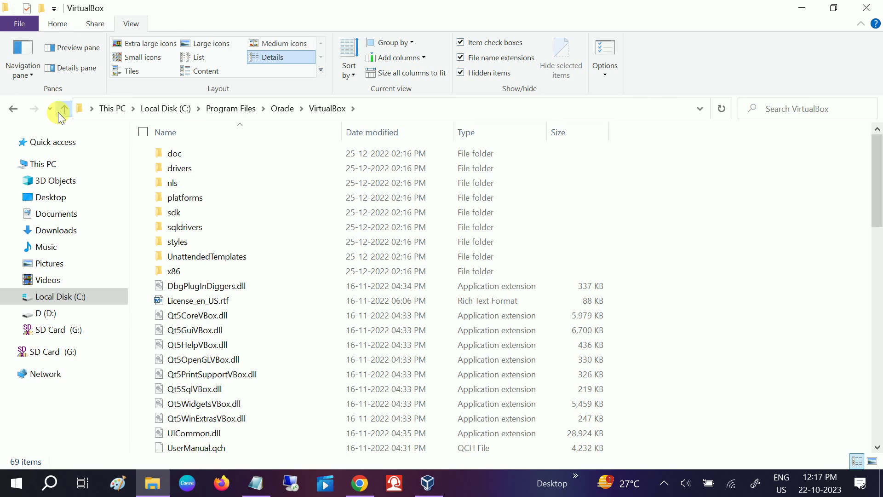
pyautogui.click(63, 109)
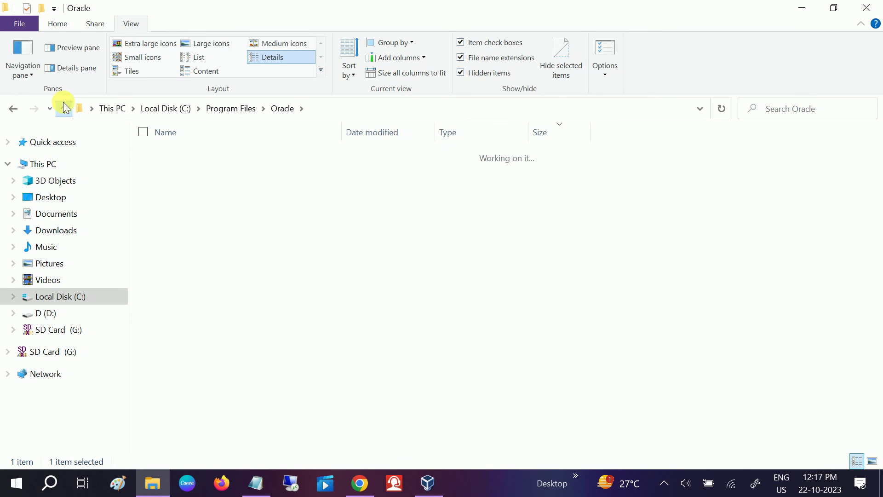